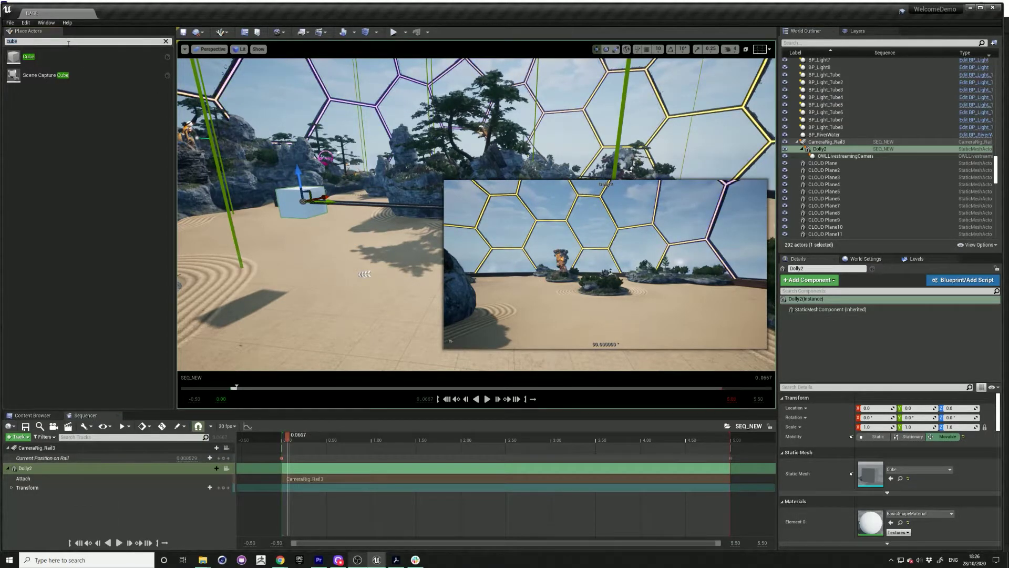
Place an OWL Livestreaming Camera from an 'ow' search and attach it to Dolly2.
{"action": "key", "text": "ctrl+a"}
{"action": "type", "text": "ow"}
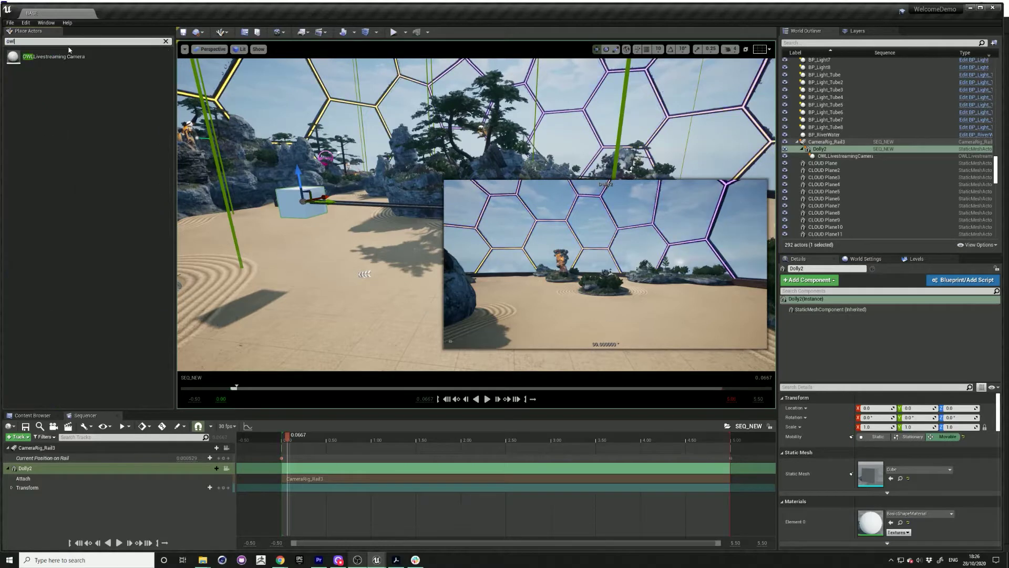
{"action": "left_click_drag", "start_coordinate": [53, 57], "coordinate": [359, 216]}
{"action": "right_click", "coordinate": [834, 152]}
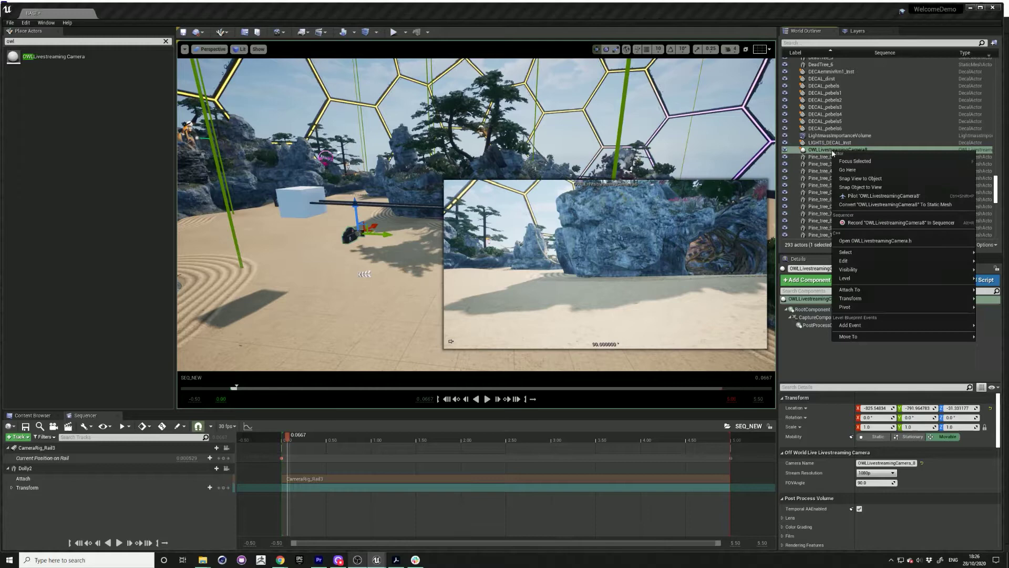
{"action": "mouse_move", "coordinate": [851, 290]}
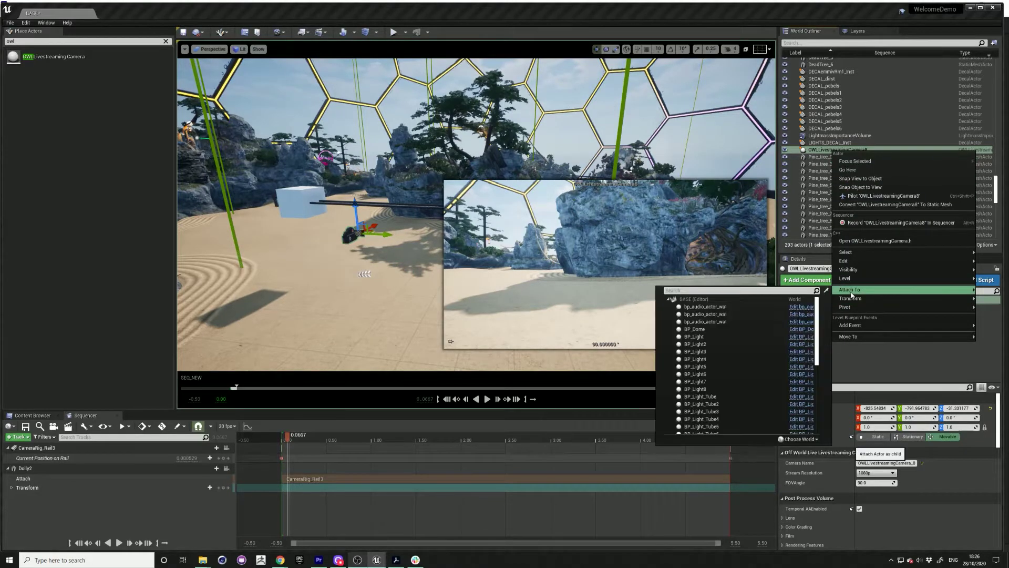
{"action": "type", "text": "doll"}
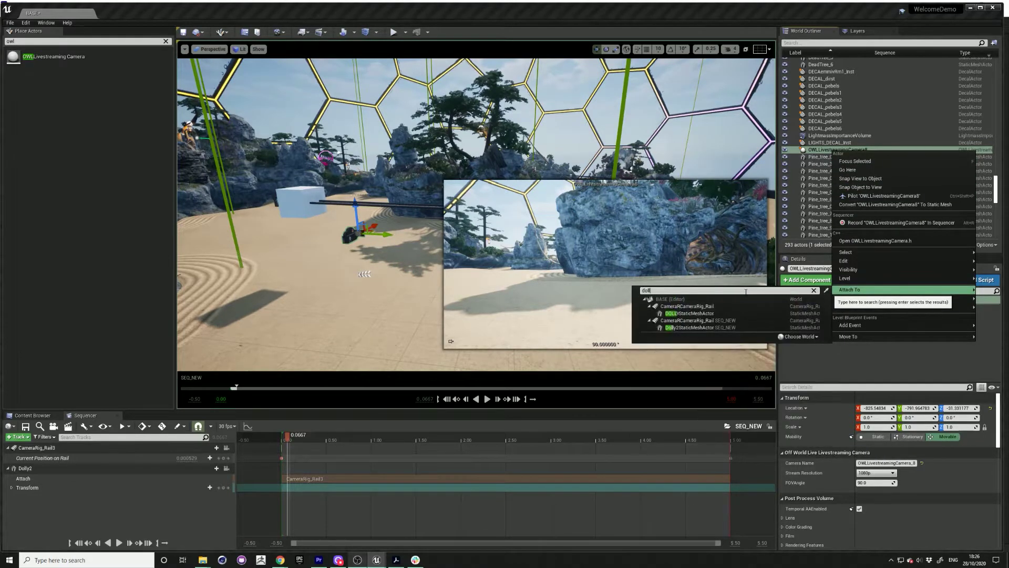
{"action": "type", "text": "y2"}
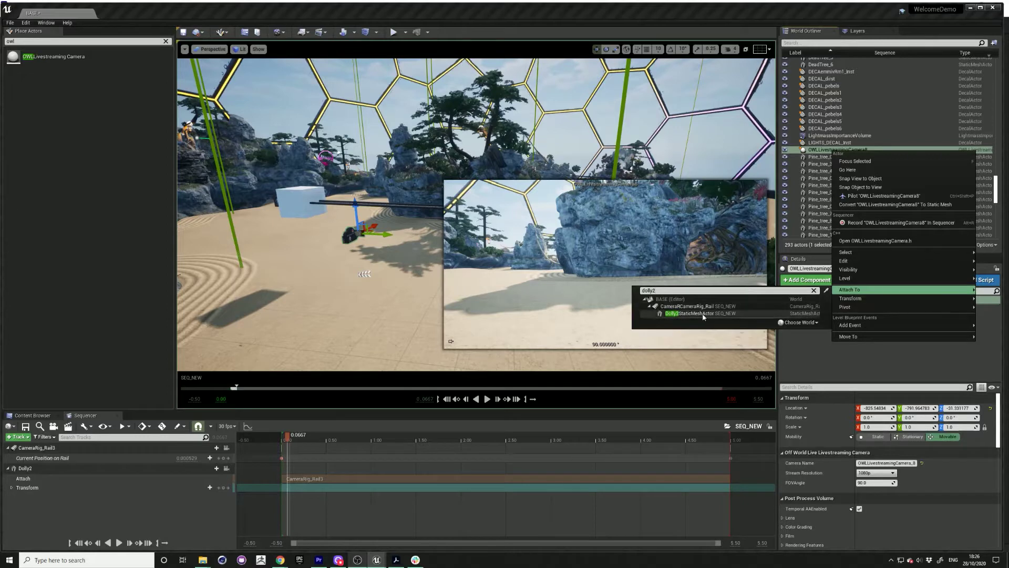
{"action": "left_click", "coordinate": [694, 313]}
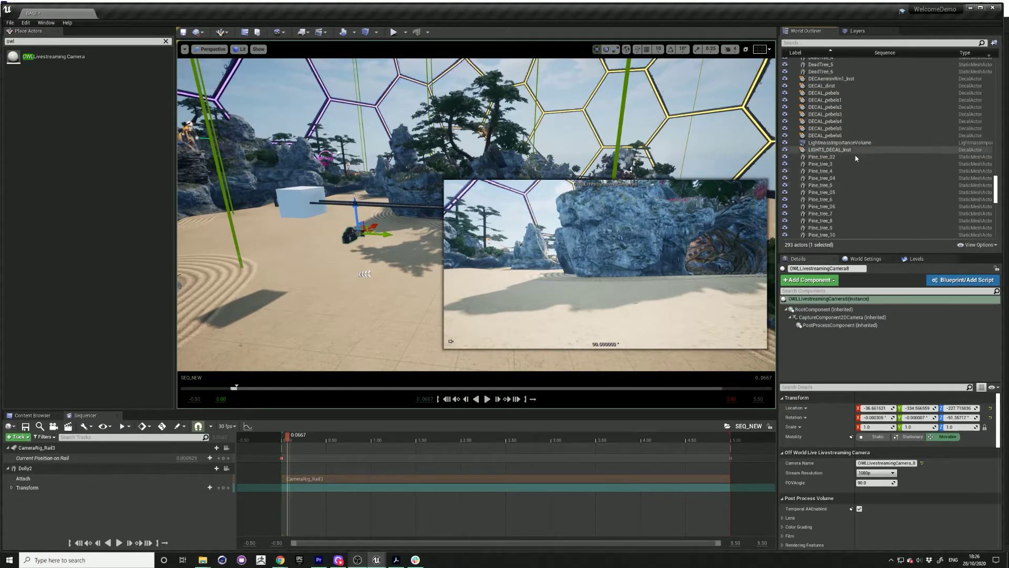
Zero the camera's location and rotation, then turn it about 108° around Z.
{"action": "left_click", "coordinate": [991, 409]}
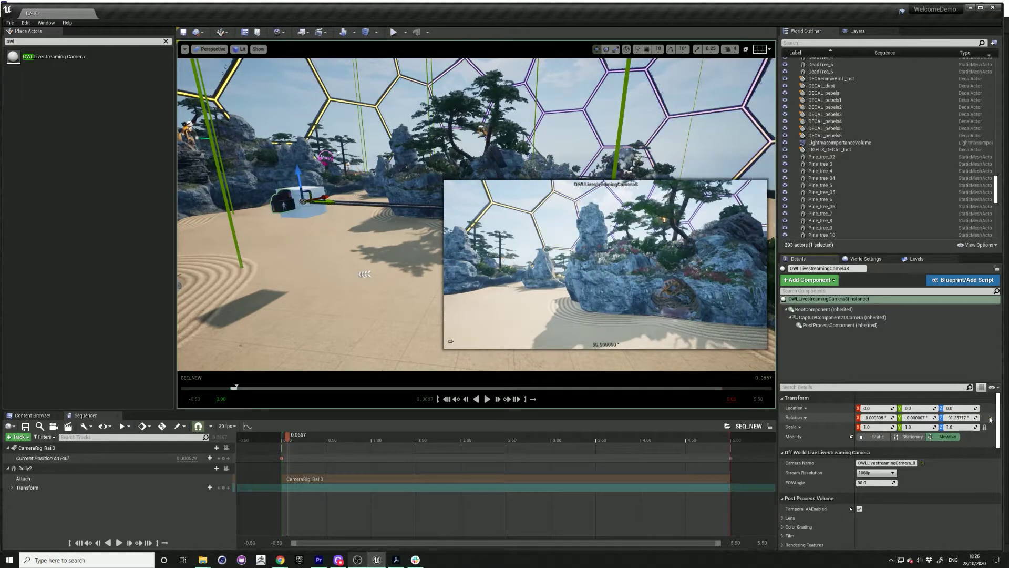
{"action": "left_click", "coordinate": [991, 418]}
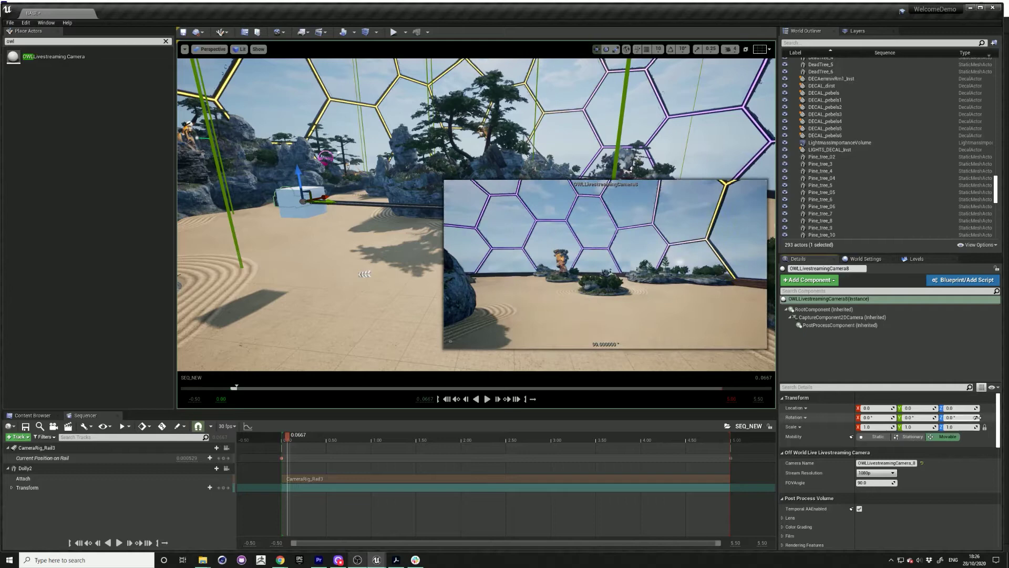
{"action": "left_click_drag", "start_coordinate": [977, 418], "coordinate": [1002, 418]}
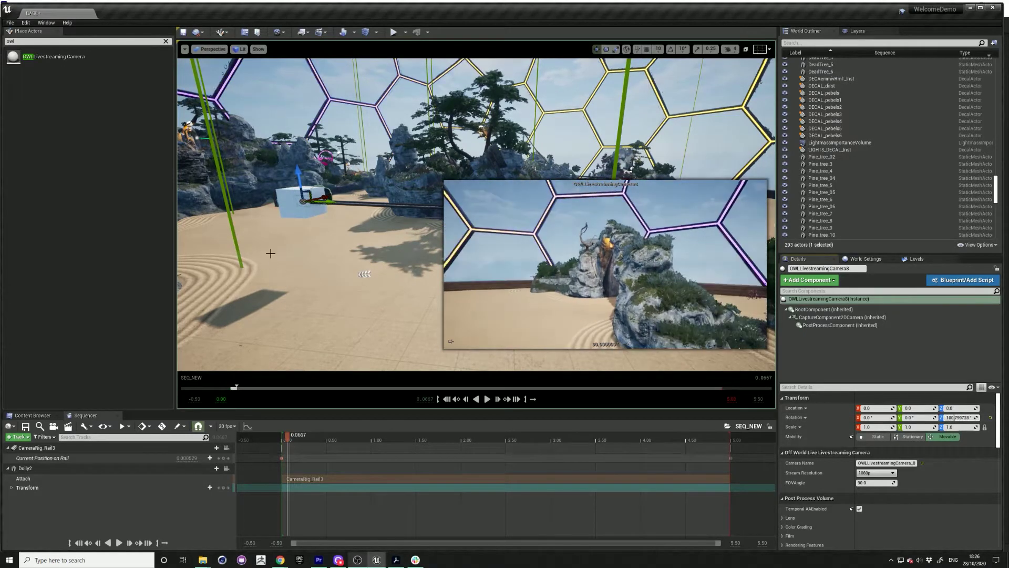
{"action": "right_click_drag", "start_coordinate": [344, 247], "coordinate": [344, 246]}
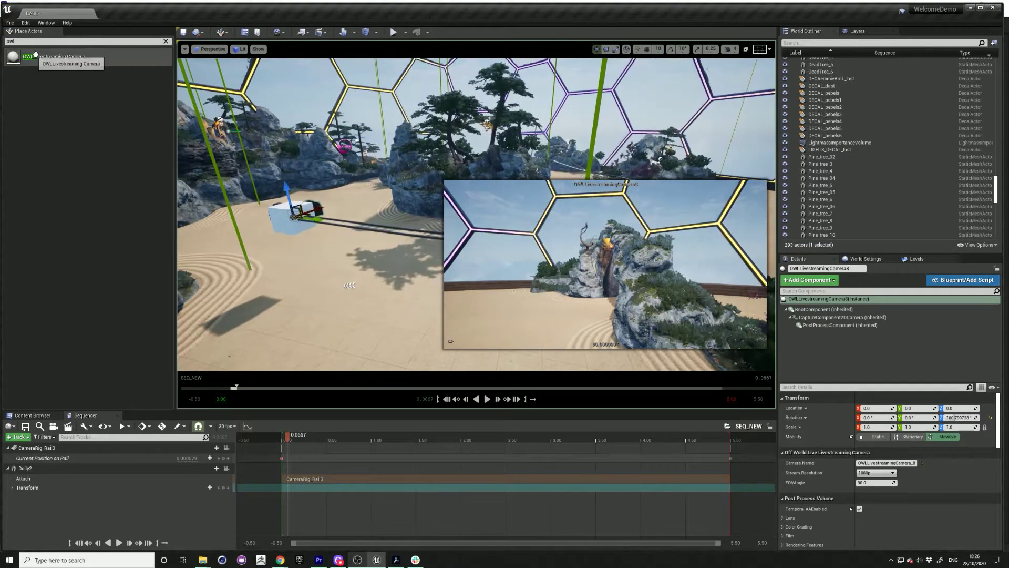
Place another livestreaming camera, OWLLivestreamingCamera10, and attach it to Dolly2.
{"action": "left_click_drag", "start_coordinate": [44, 58], "coordinate": [277, 245]}
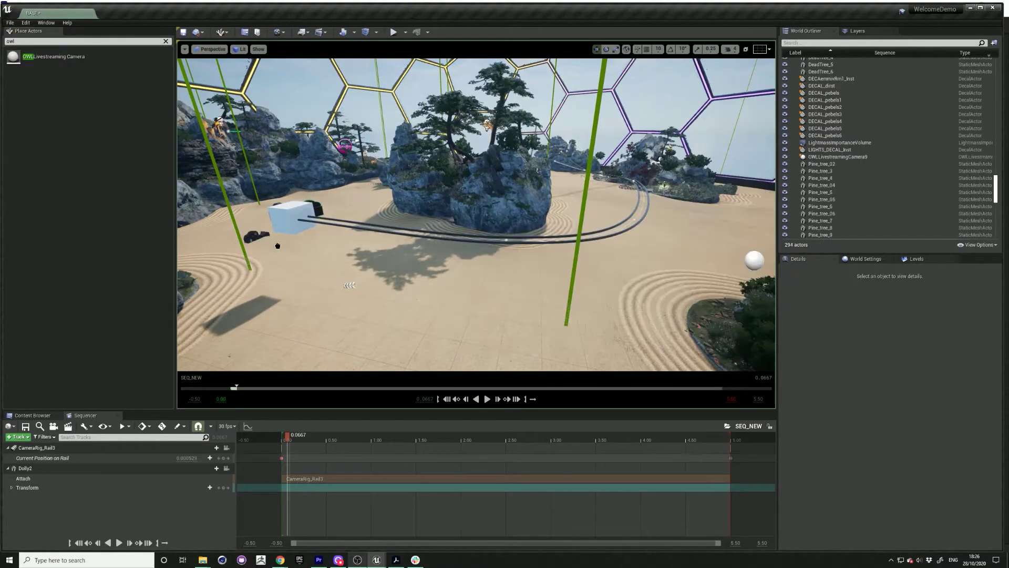
{"action": "left_click", "coordinate": [358, 254]}
{"action": "left_click_drag", "start_coordinate": [348, 229], "coordinate": [348, 188]}
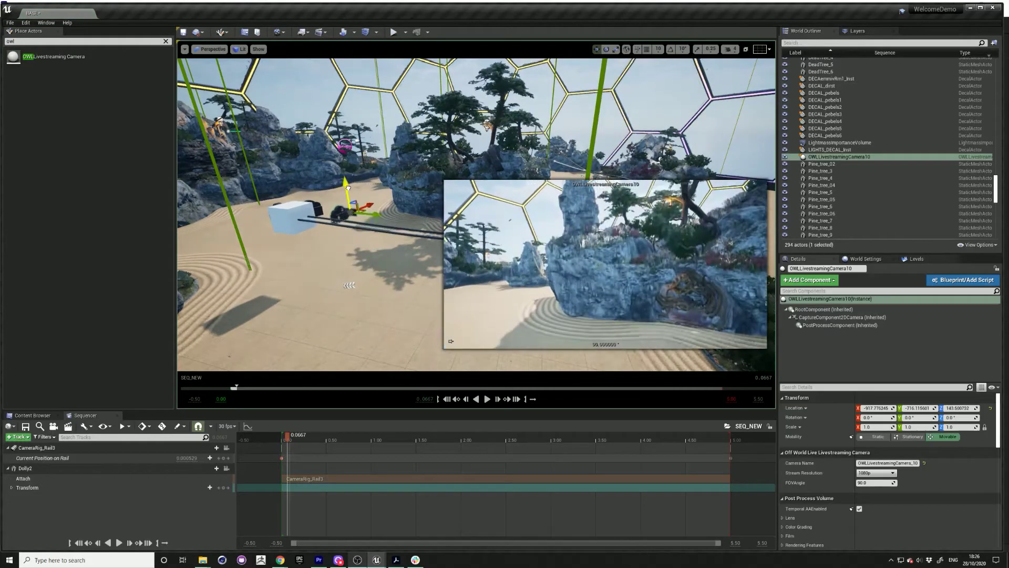
{"action": "right_click", "coordinate": [844, 159]}
{"action": "mouse_move", "coordinate": [860, 295]}
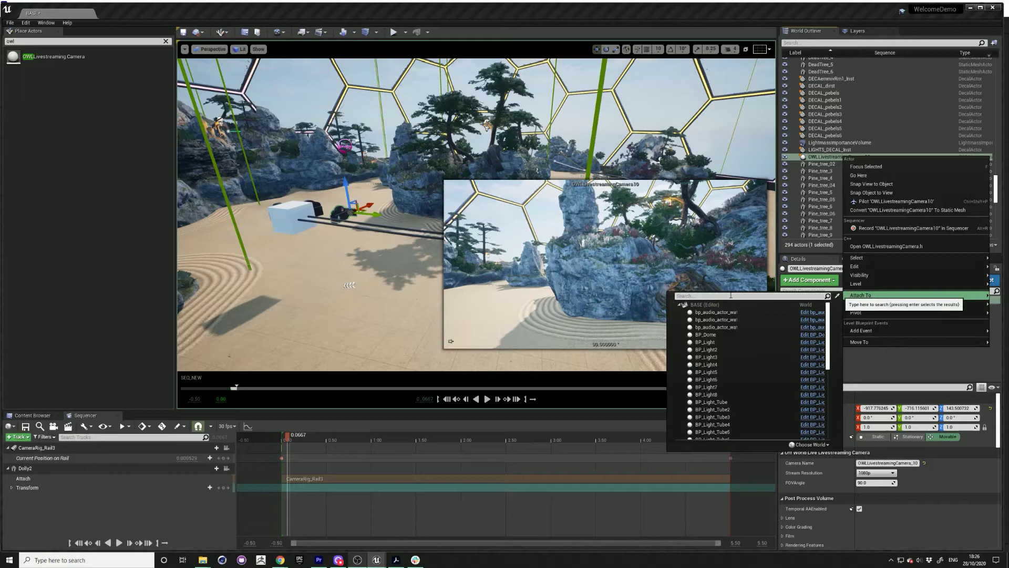
{"action": "type", "text": "dolly"}
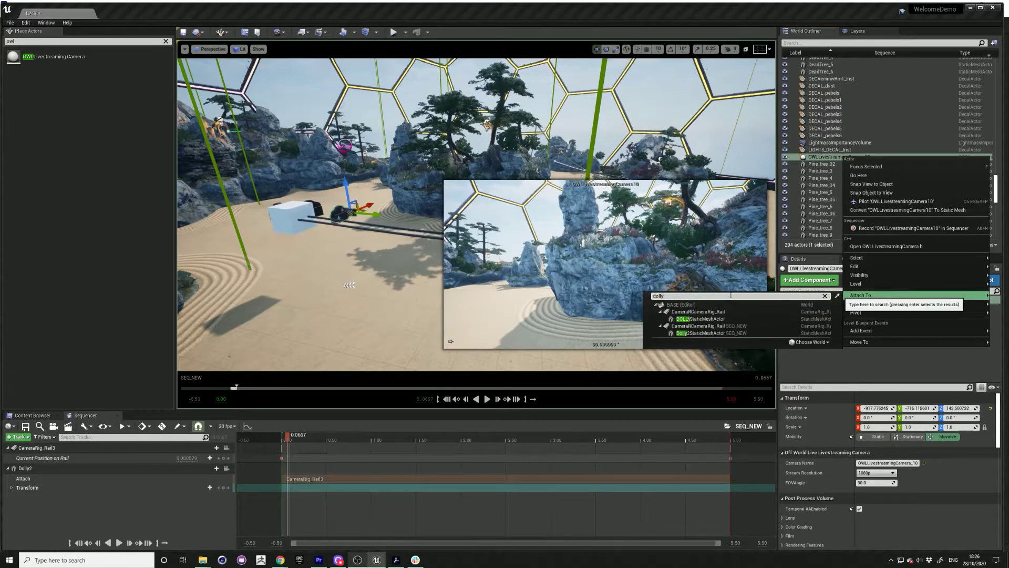
{"action": "left_click", "coordinate": [696, 334]}
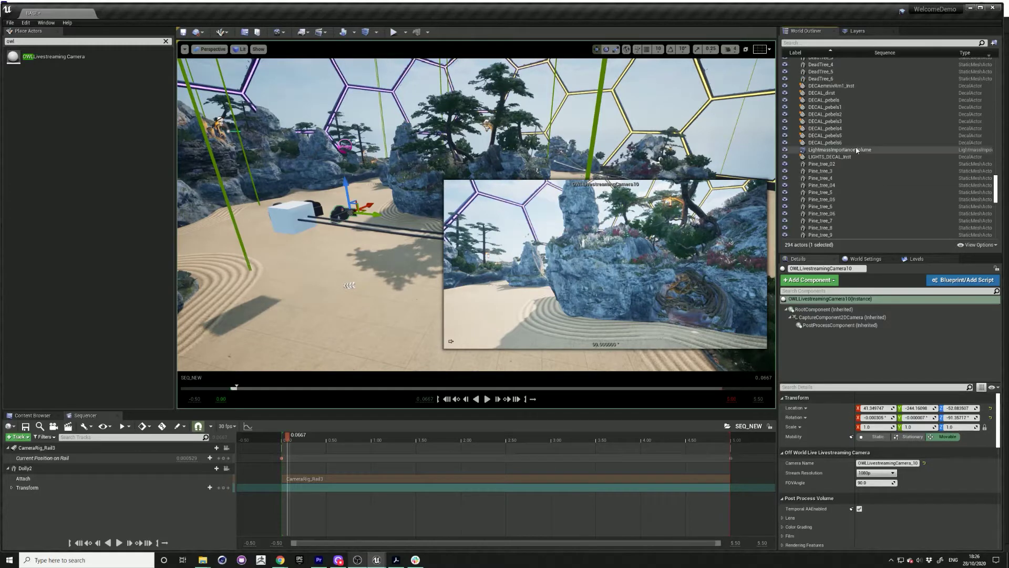
Zero its location and rotation, then tilt it to about 89.8° on Y facing the dome ceiling.
{"action": "left_click", "coordinate": [991, 408]}
{"action": "left_click", "coordinate": [990, 417]}
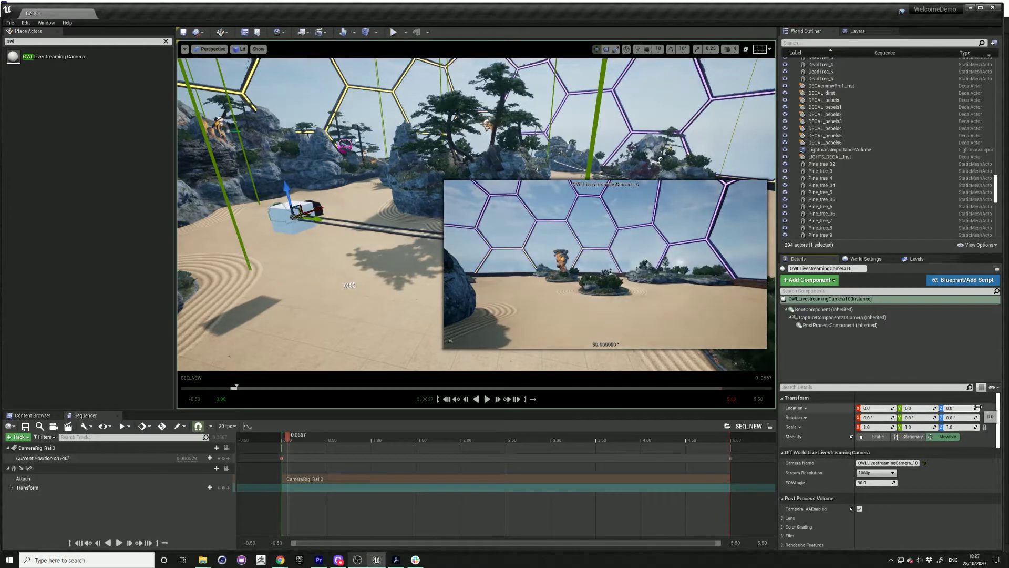
{"action": "left_click_drag", "start_coordinate": [962, 408], "coordinate": [975, 409]}
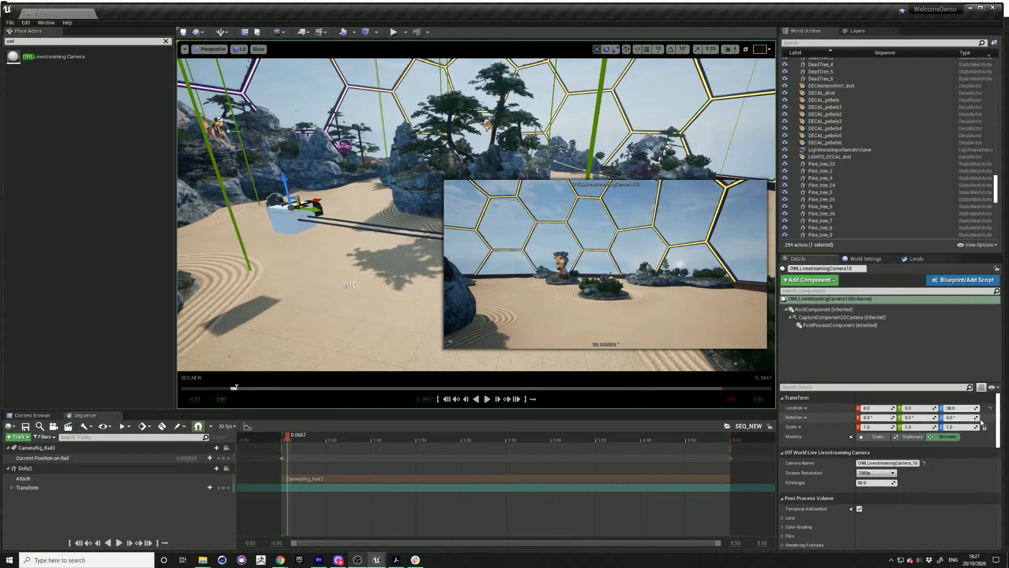
{"action": "key", "text": "ctrl+z"}
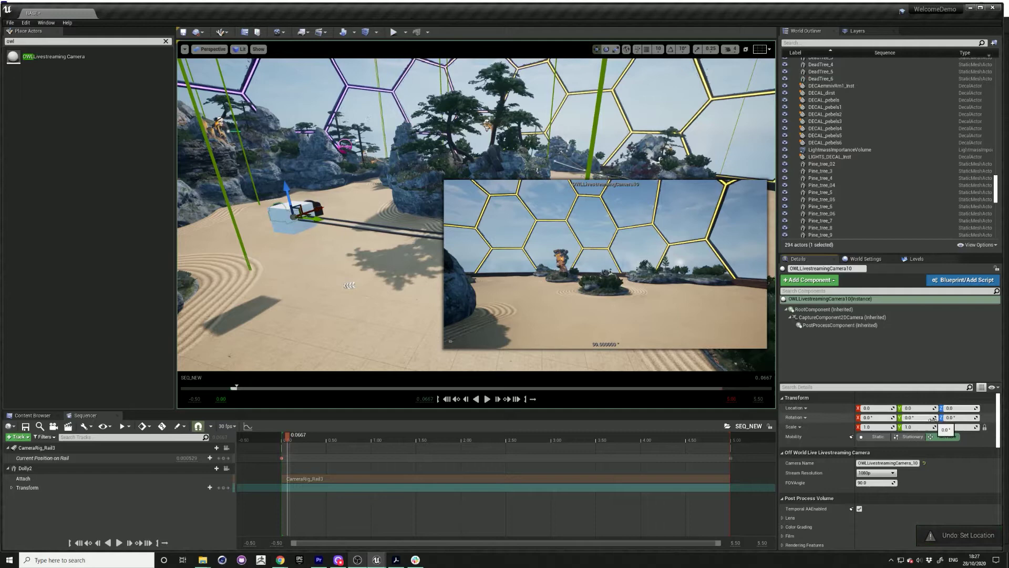
{"action": "left_click_drag", "start_coordinate": [933, 418], "coordinate": [955, 418]}
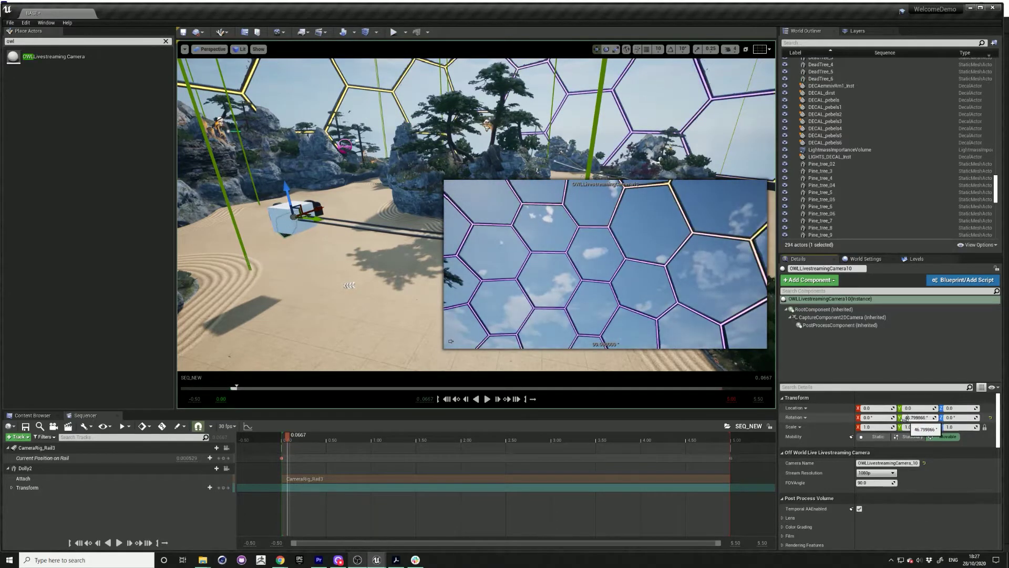
{"action": "left_click_drag", "start_coordinate": [893, 418], "coordinate": [904, 418]}
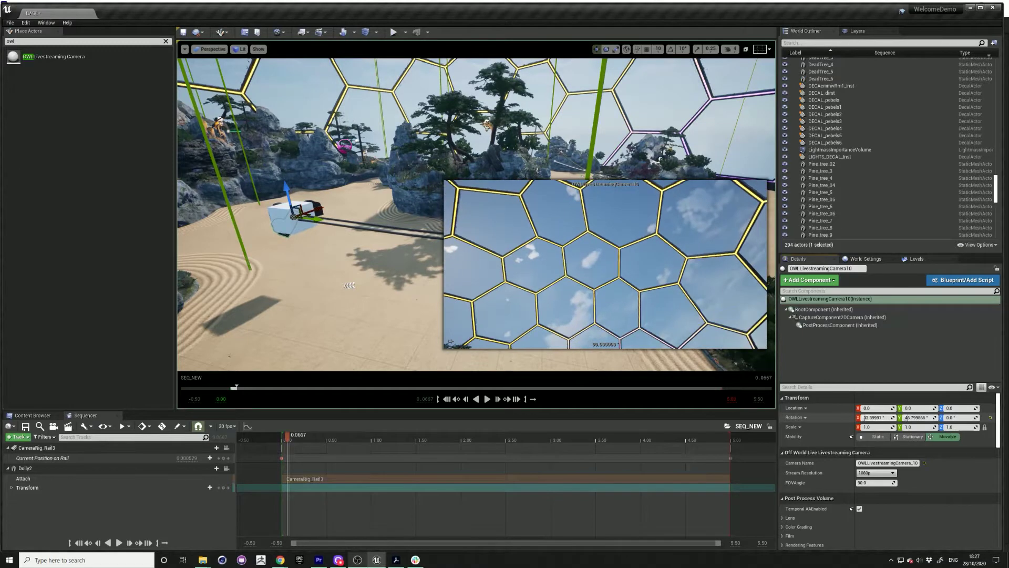
{"action": "left_click_drag", "start_coordinate": [976, 417], "coordinate": [917, 418]}
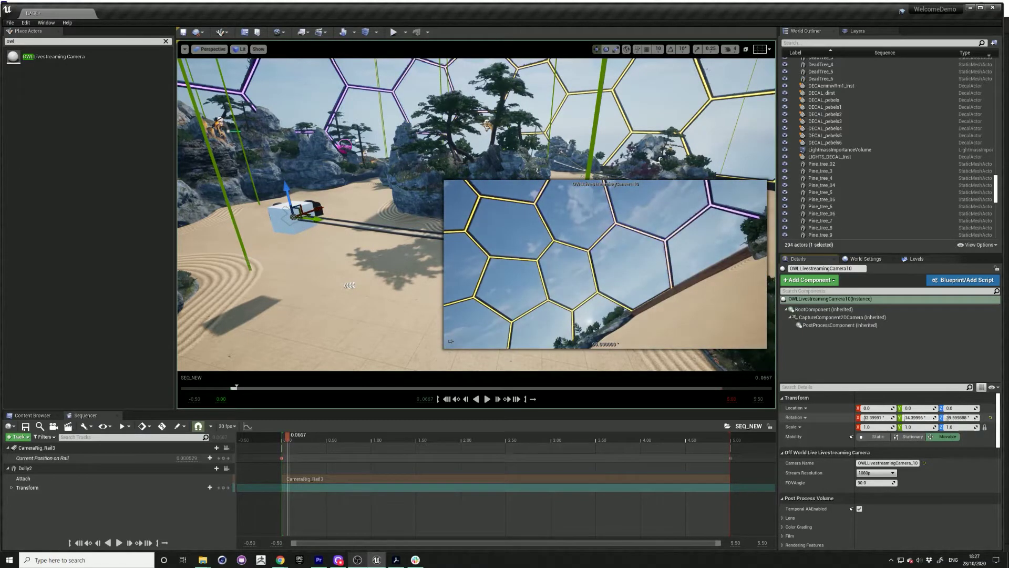
{"action": "left_click", "coordinate": [991, 418]}
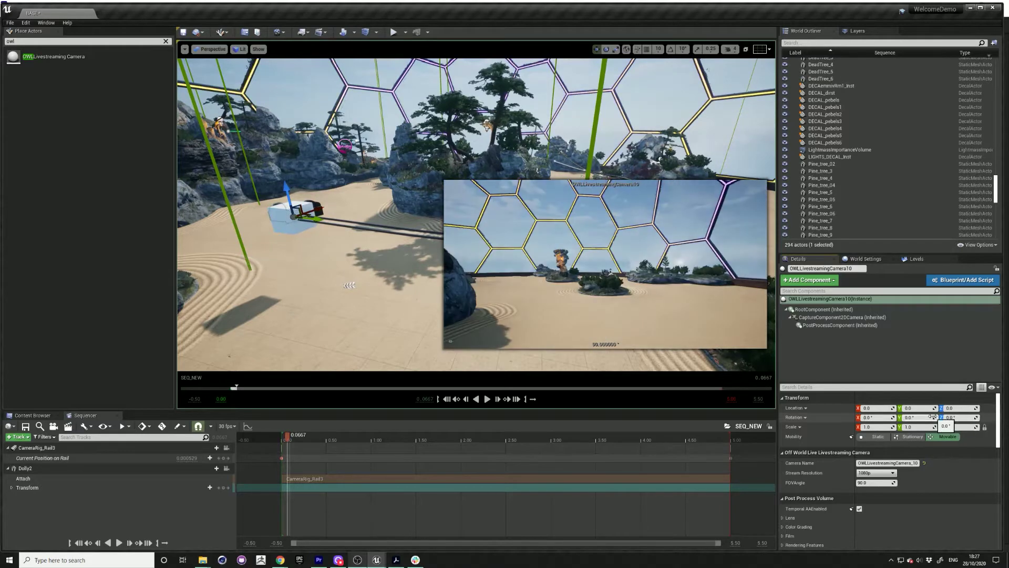
{"action": "left_click_drag", "start_coordinate": [932, 416], "coordinate": [907, 418]}
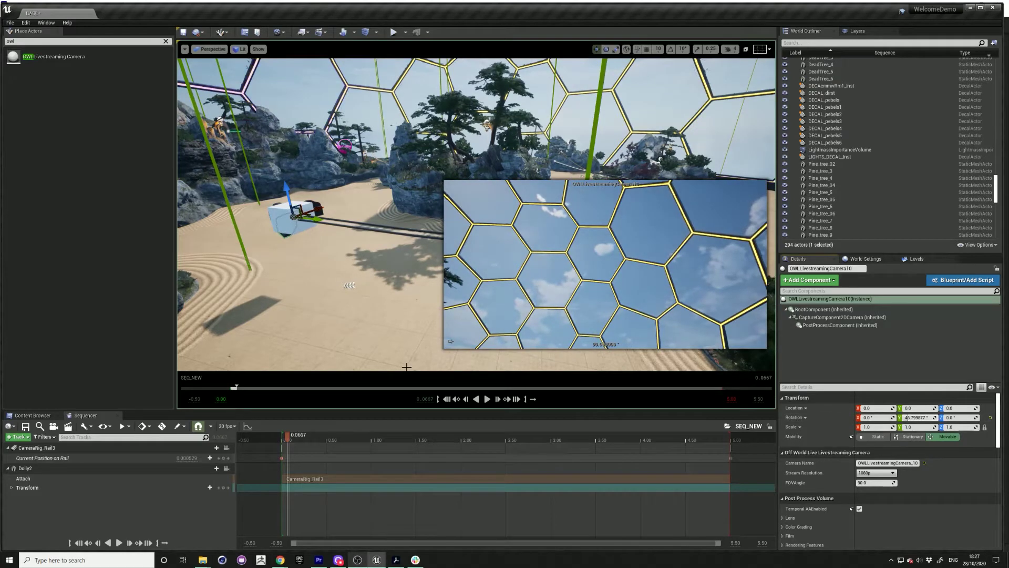
Place OWLLivestreamingCamera12 and attach it to Dolly2.
{"action": "left_click_drag", "start_coordinate": [53, 57], "coordinate": [347, 257]}
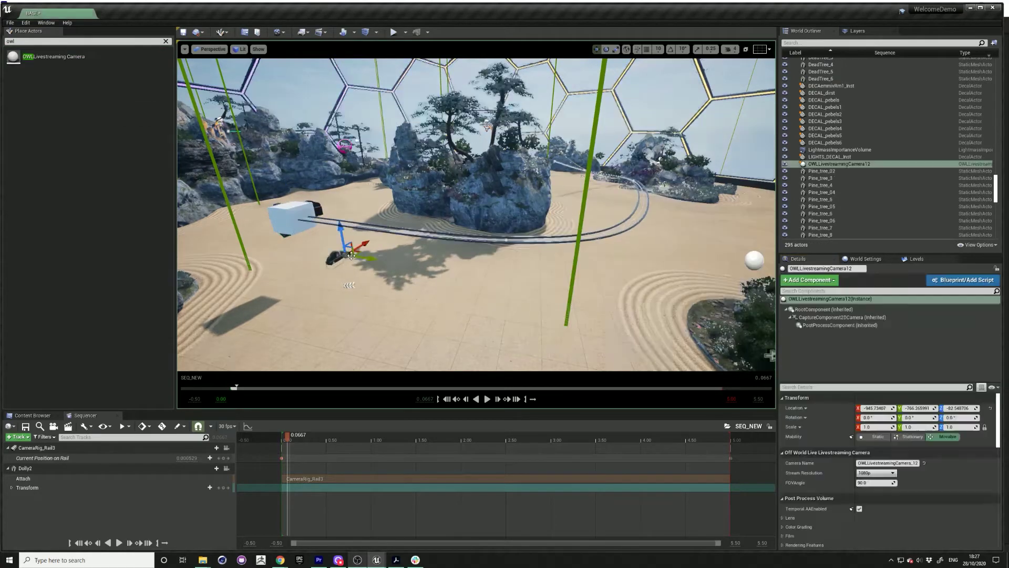
{"action": "right_click", "coordinate": [841, 164]}
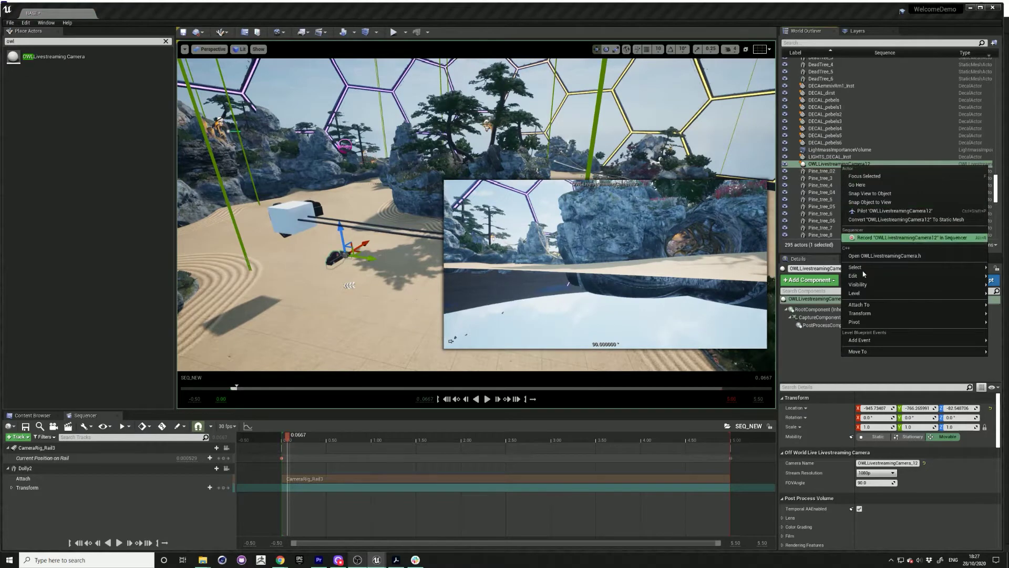
{"action": "mouse_move", "coordinate": [860, 306]}
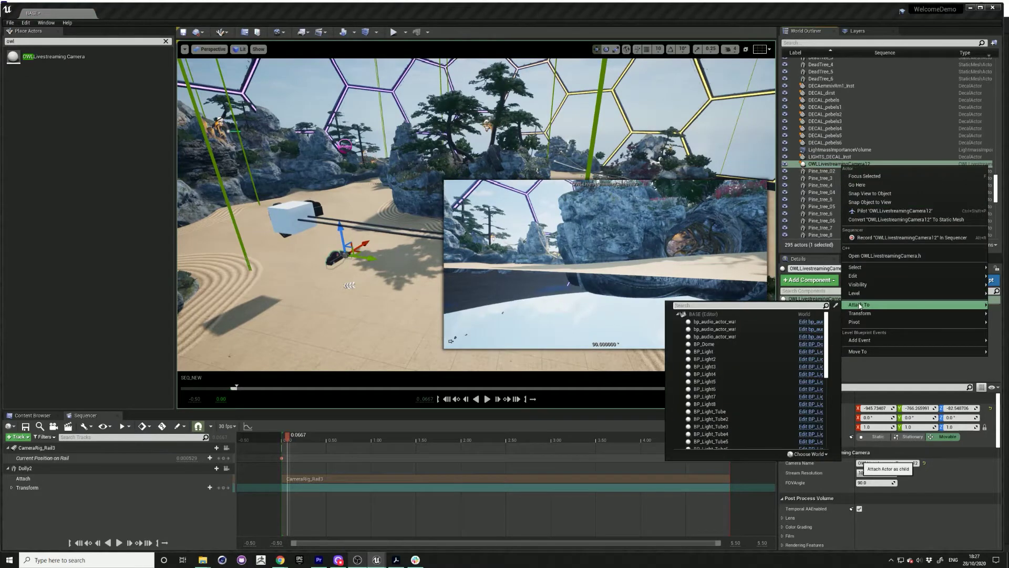
{"action": "type", "text": "dolly"}
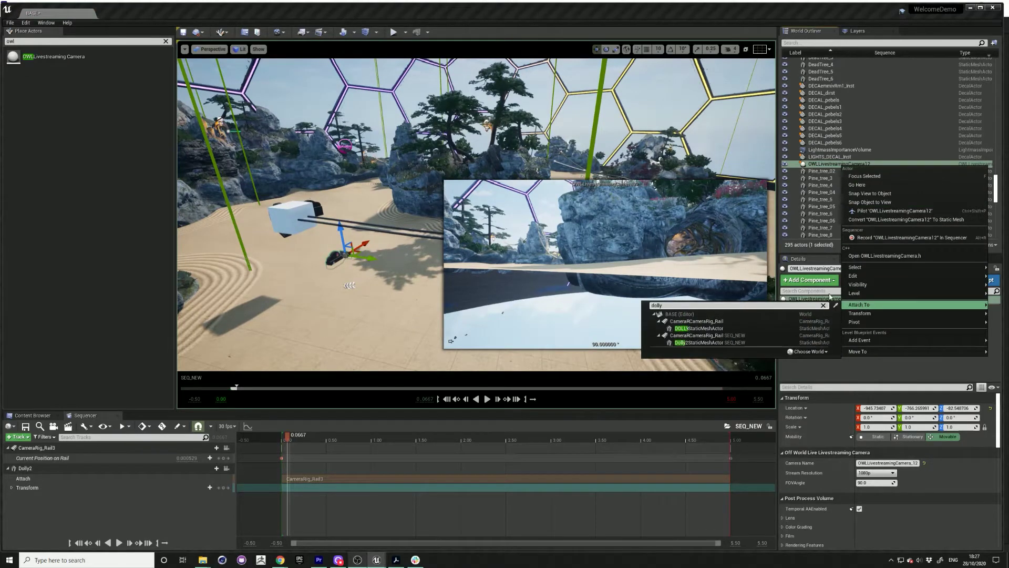
{"action": "left_click", "coordinate": [710, 343]}
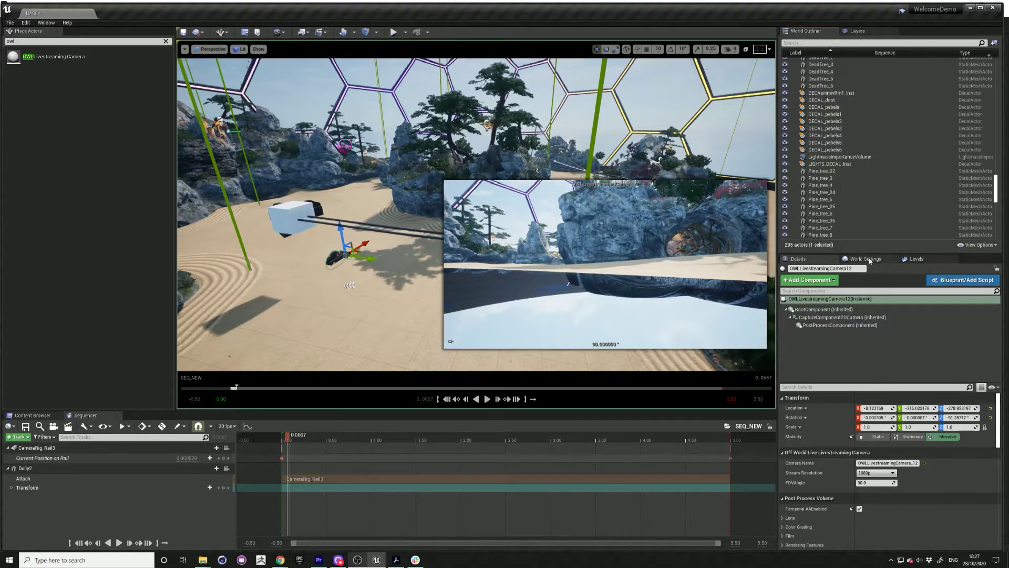
Zero the camera, swing it about 155° around Z toward the rocks, and filter the Outliner by 'ow'.
{"action": "left_click", "coordinate": [991, 408]}
{"action": "left_click", "coordinate": [991, 417]}
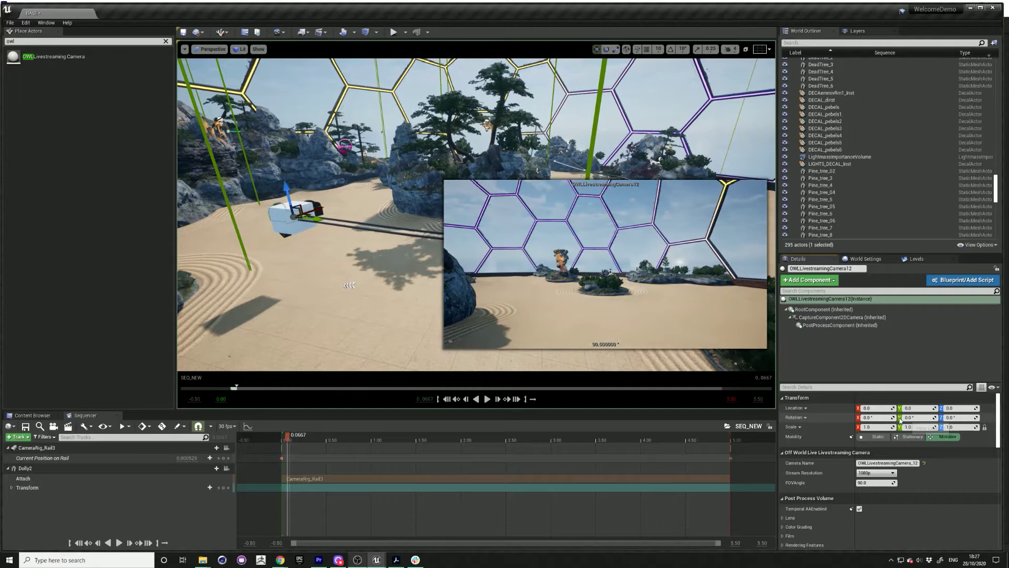
{"action": "left_click_drag", "start_coordinate": [865, 417], "coordinate": [893, 417]}
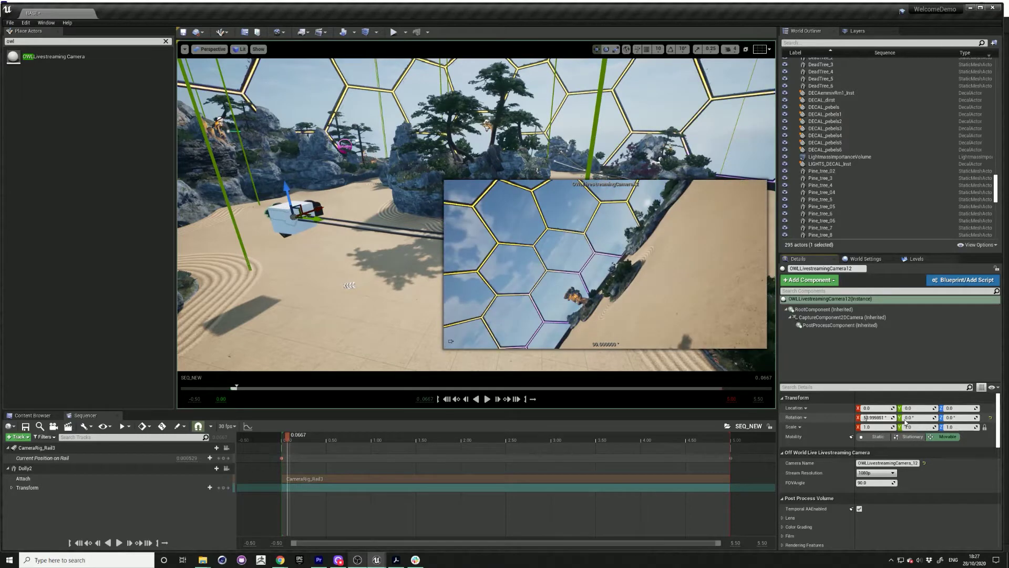
{"action": "key", "text": "ctrl+z"}
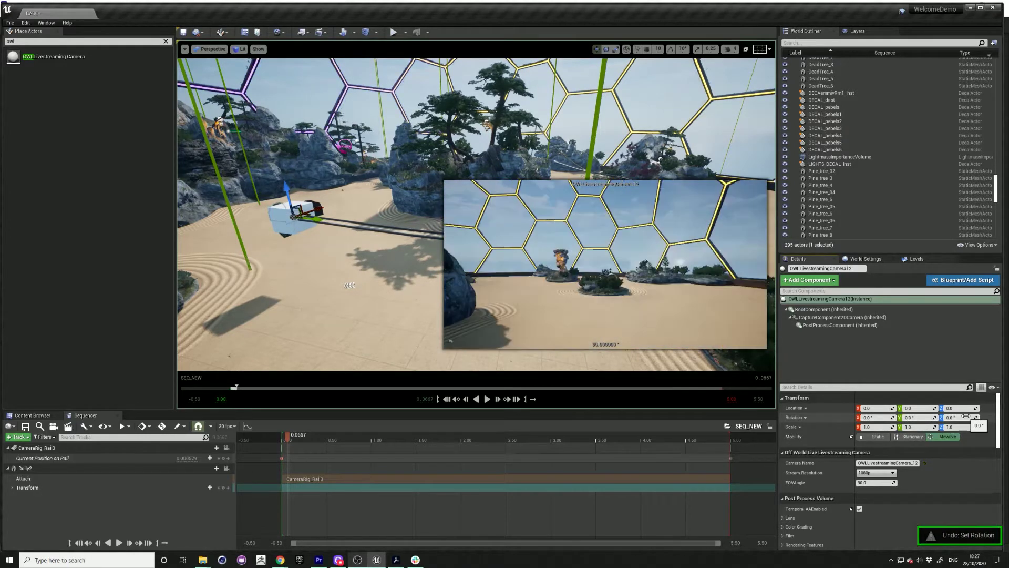
{"action": "left_click_drag", "start_coordinate": [976, 417], "coordinate": [959, 418]}
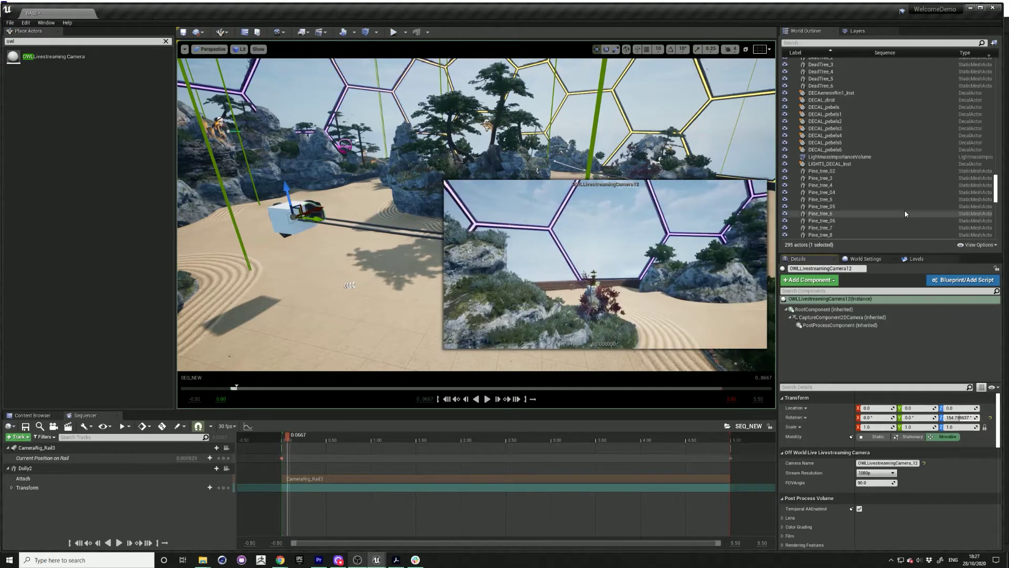
{"action": "left_click", "coordinate": [803, 44]}
{"action": "type", "text": "owl"}
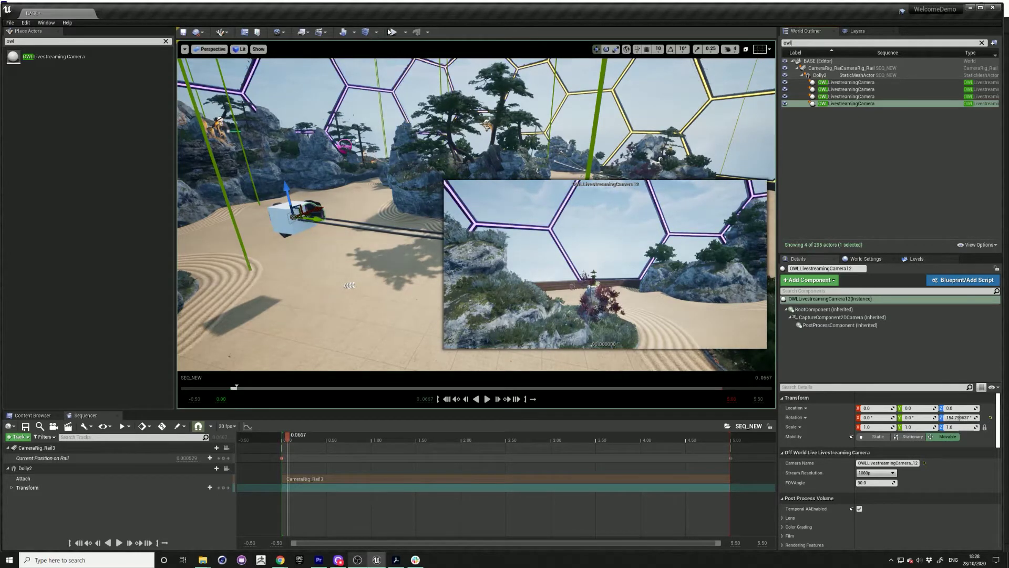
Play the level and bring OBS Studio forward to view the live camera feeds.
{"action": "left_click", "coordinate": [394, 33]}
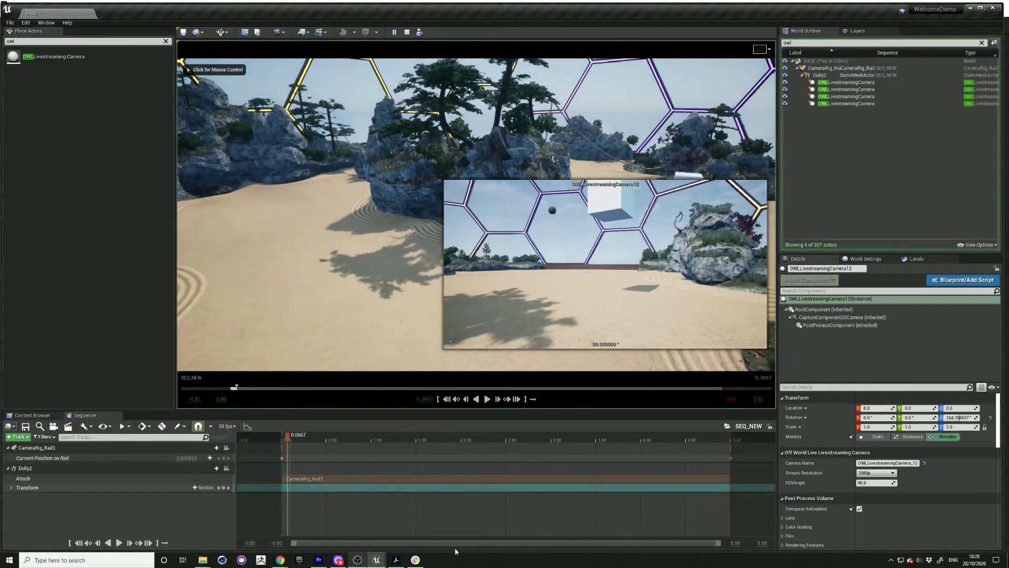
{"action": "left_click", "coordinate": [357, 559]}
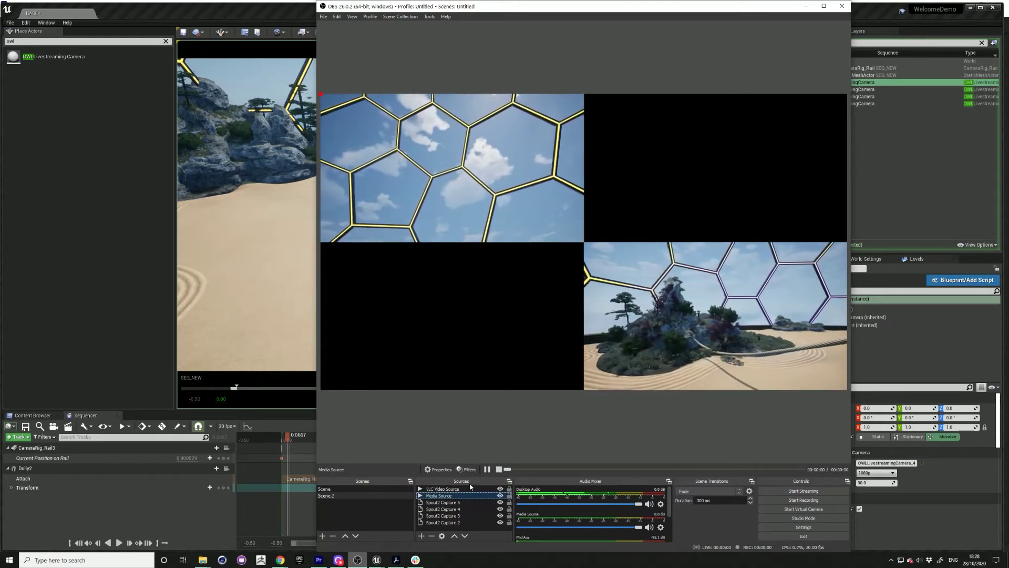
Select Spout2 Capture 2 in OBS Sources, then minimize OBS to return to Unreal.
{"action": "left_click", "coordinate": [450, 523]}
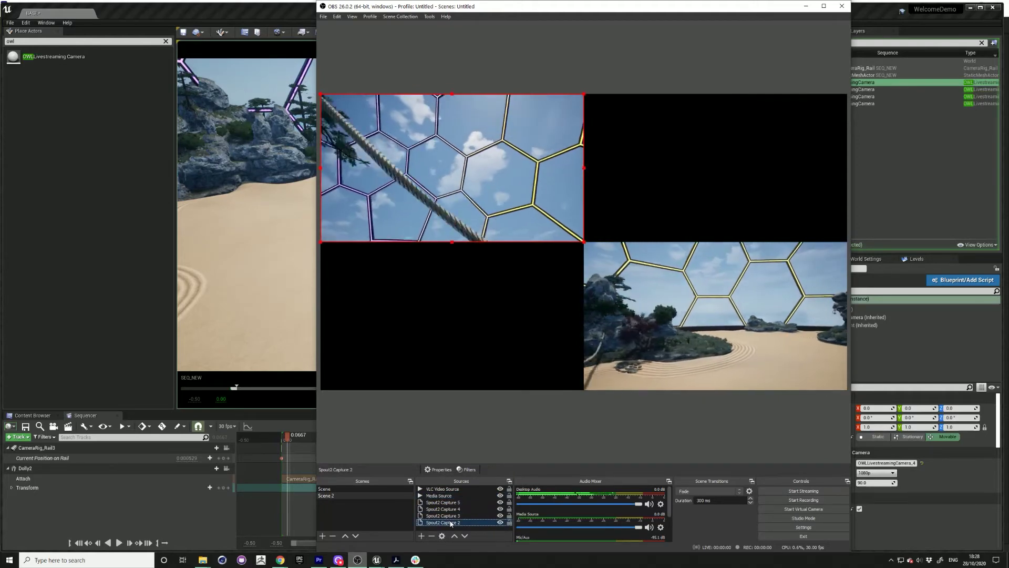
{"action": "left_click", "coordinate": [806, 8]}
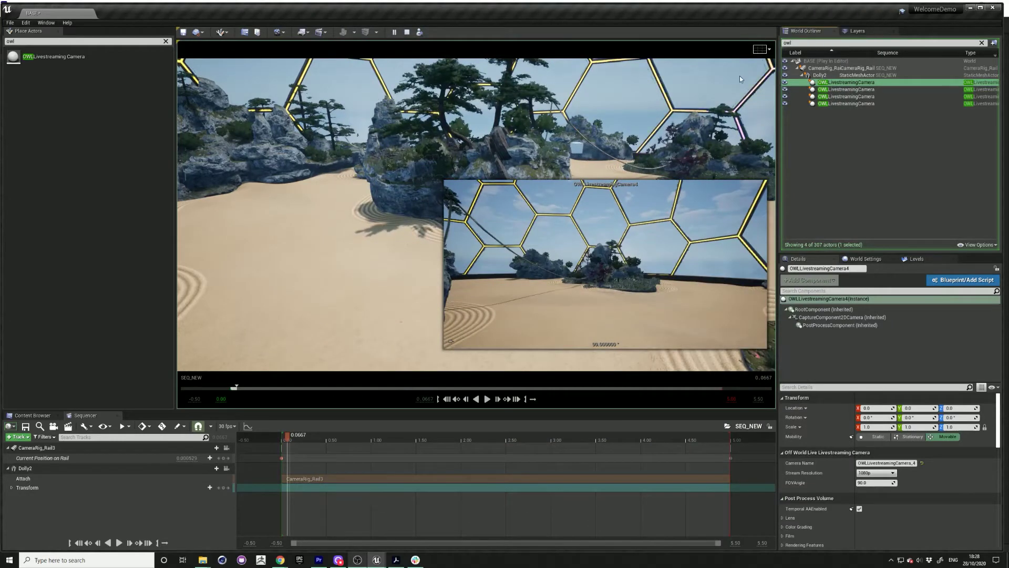
Stop play, filter the Outliner by 'seq', and select SEQ_NEW to set its play rate to 0.3.
{"action": "key", "text": "Escape"}
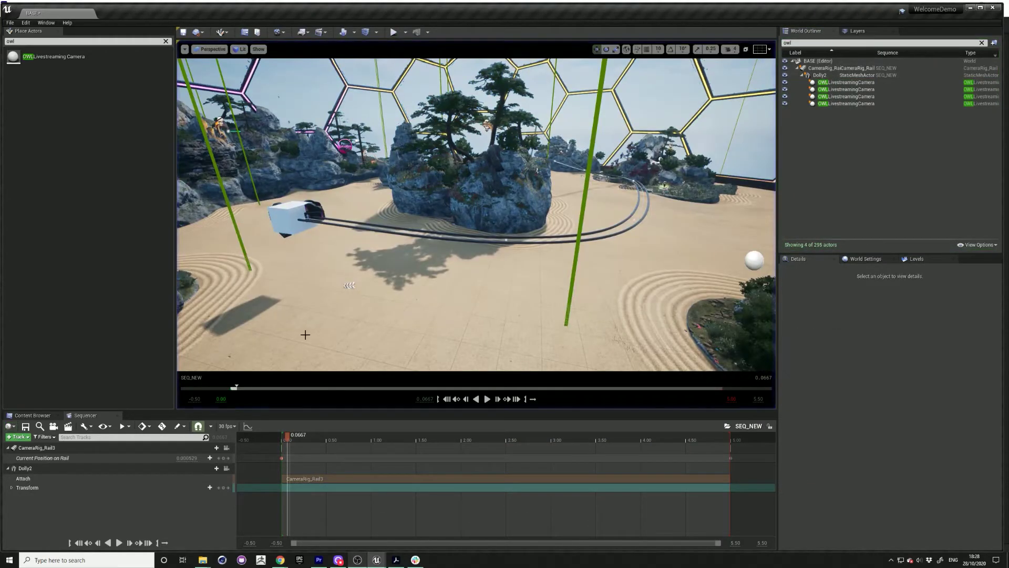
{"action": "left_click", "coordinate": [25, 468]}
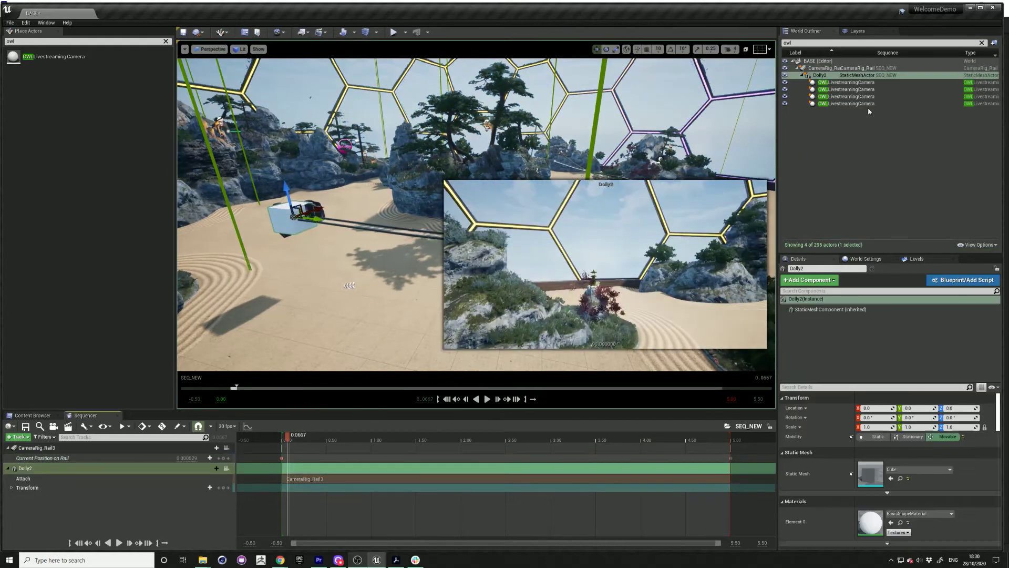
{"action": "left_click", "coordinate": [820, 42]}
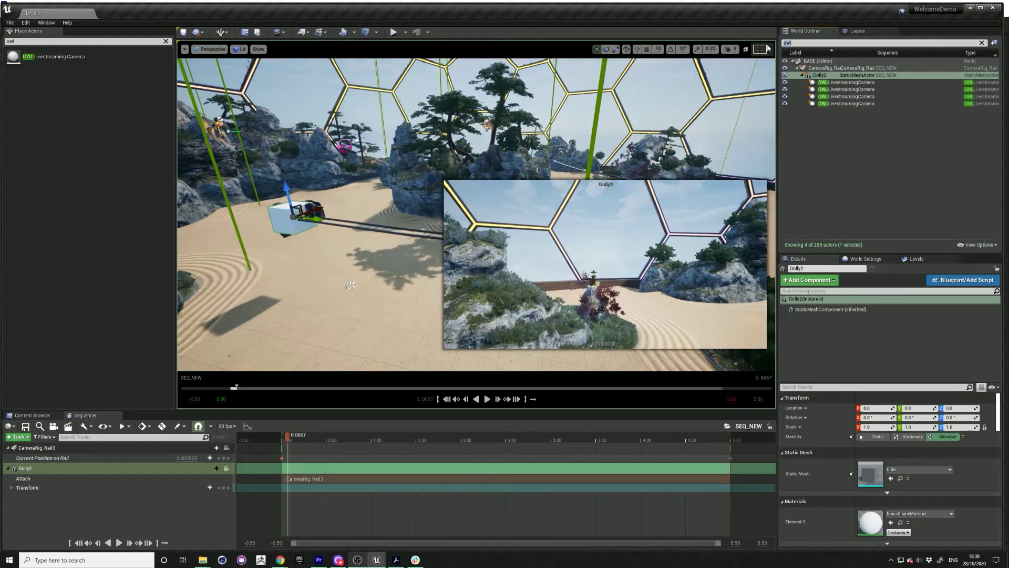
{"action": "type", "text": "seq"}
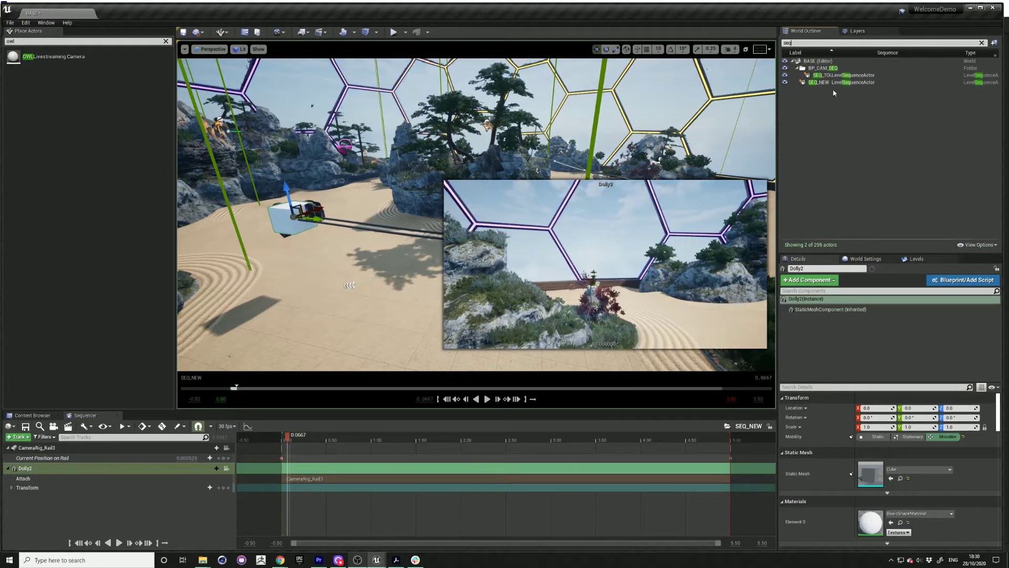
{"action": "left_click", "coordinate": [836, 83]}
{"action": "scroll", "coordinate": [815, 490], "scroll_direction": "down", "scroll_amount": 5}
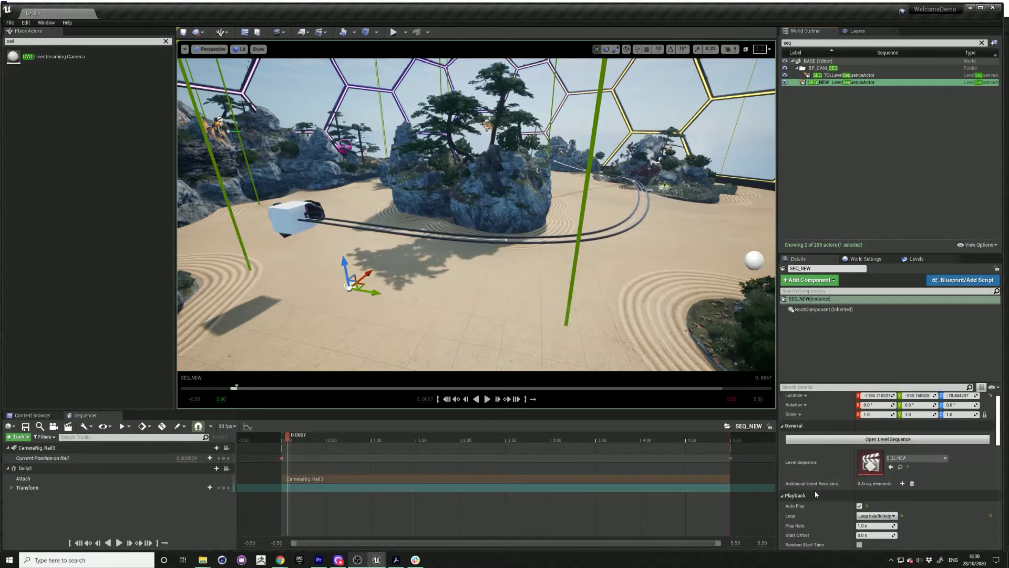
{"action": "scroll", "coordinate": [815, 495], "scroll_direction": "down", "scroll_amount": 2}
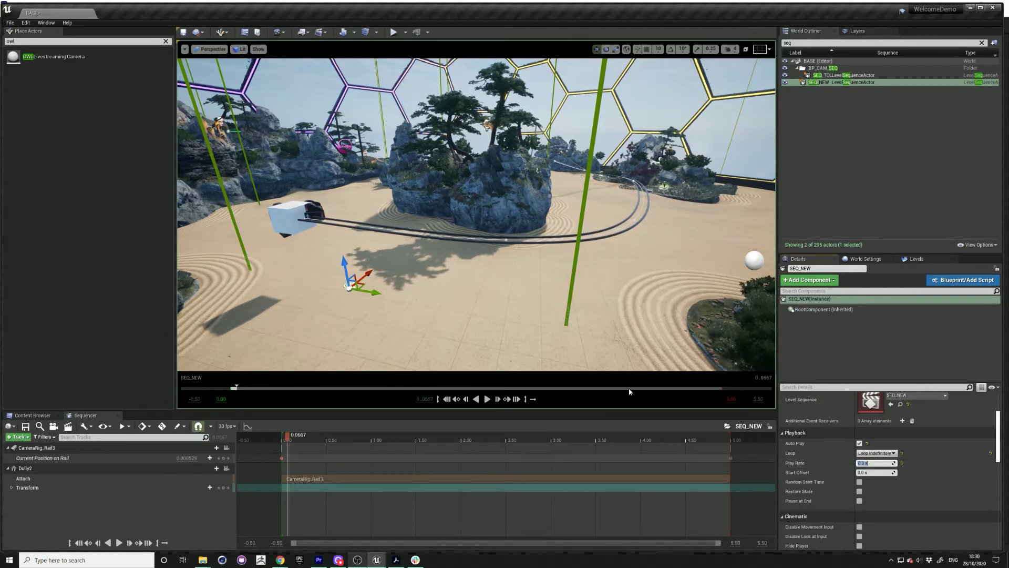
Replay the level at 0.3x and select Spout2 Capture 5 and 4 in OBS Sources.
{"action": "left_click", "coordinate": [393, 33]}
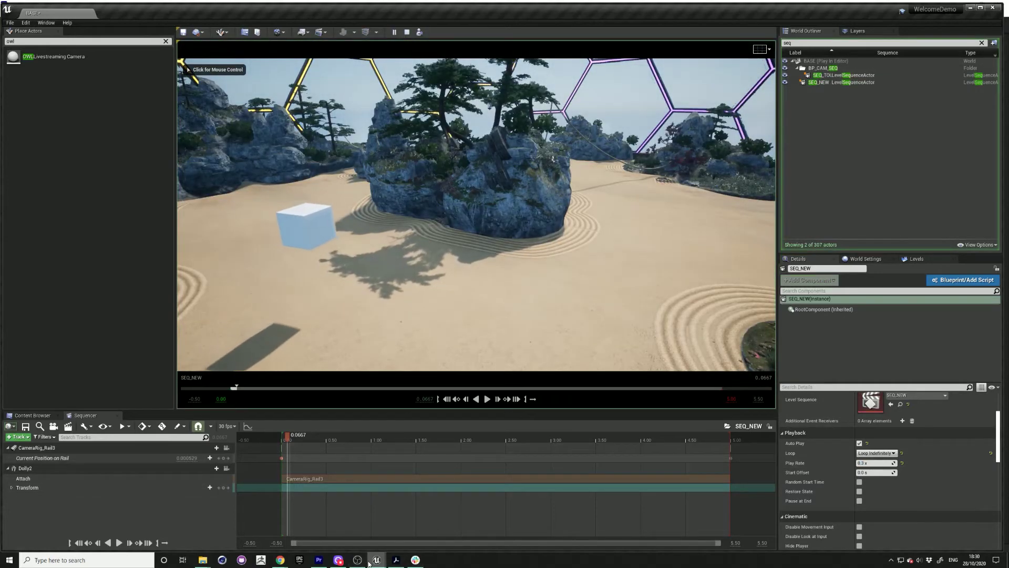
{"action": "left_click", "coordinate": [357, 560]}
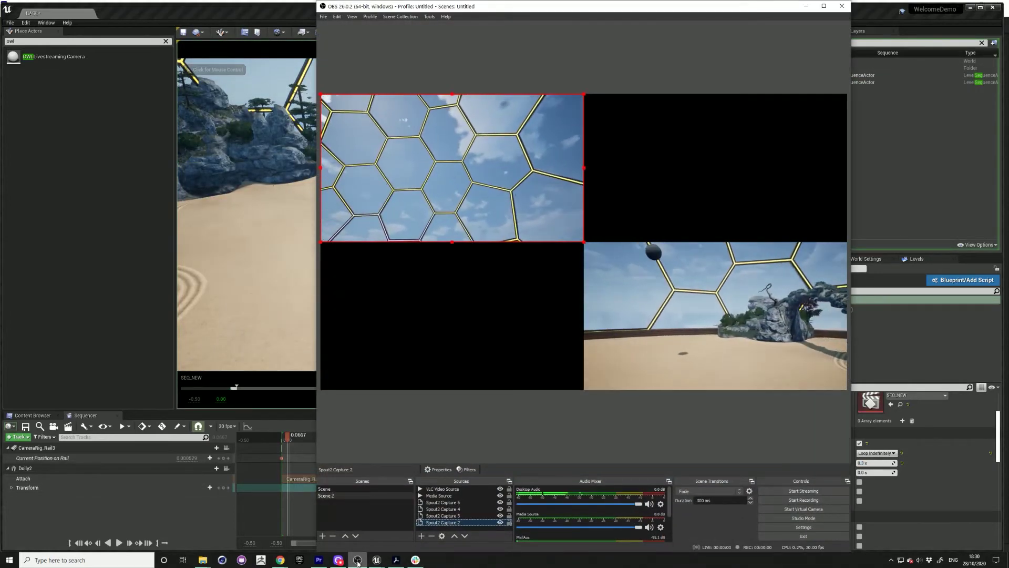
{"action": "left_click", "coordinate": [451, 503]}
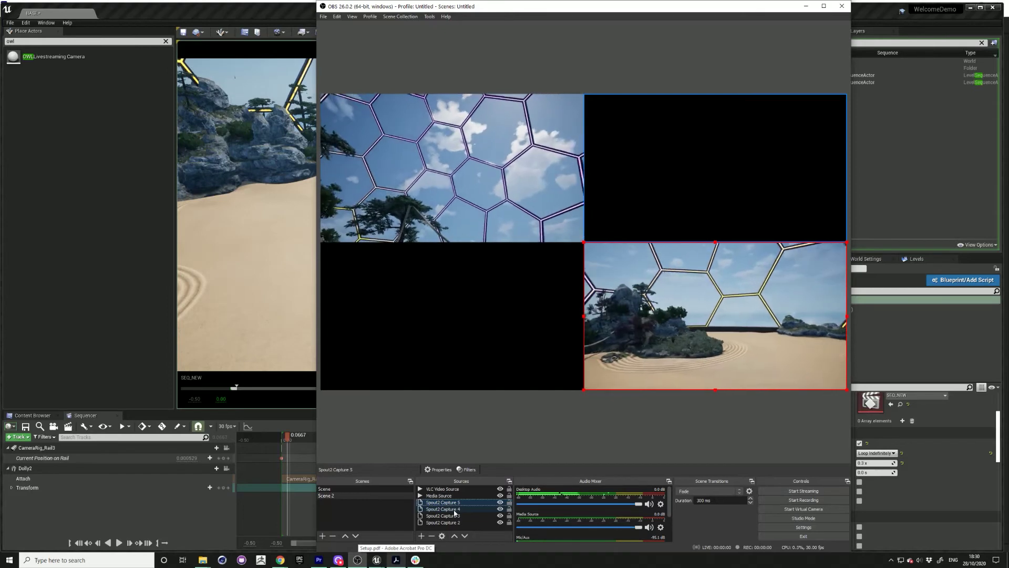
{"action": "left_click", "coordinate": [452, 509]}
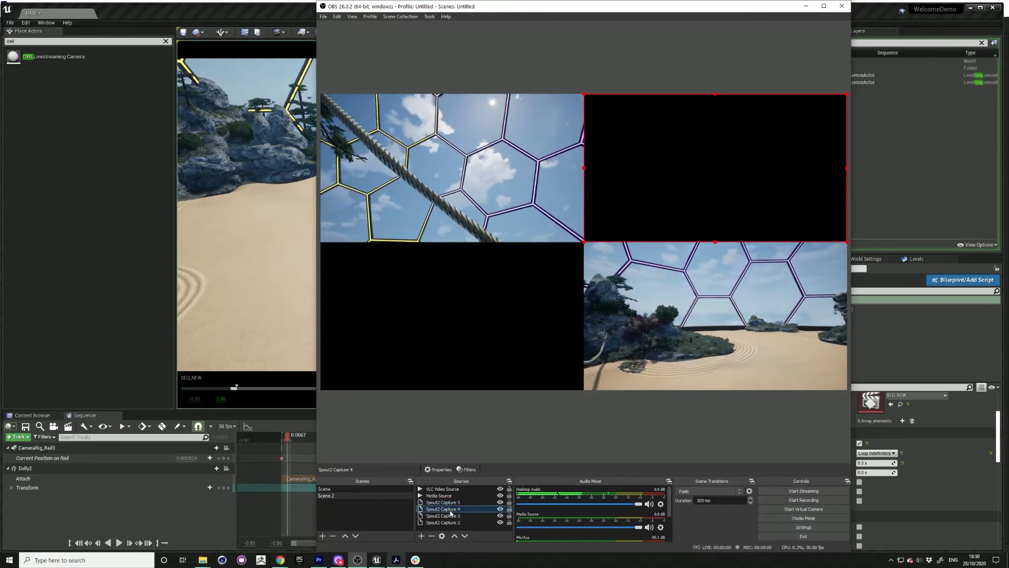
Set Spout2 Capture 4's Spout sender to OWLLivestreamingCamera_12.
{"action": "right_click", "coordinate": [451, 513]}
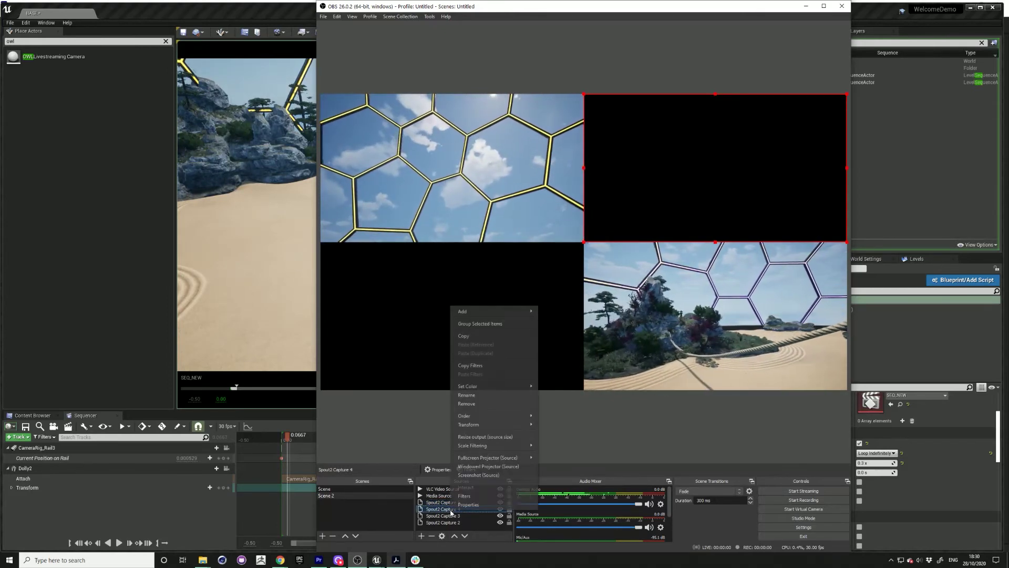
{"action": "left_click", "coordinate": [444, 511]}
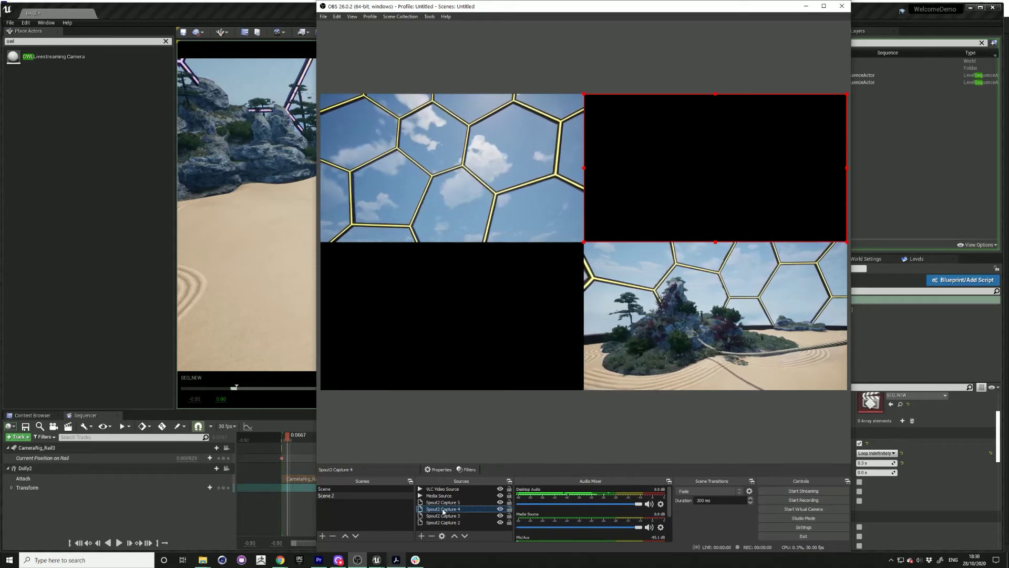
{"action": "left_click", "coordinate": [536, 330]}
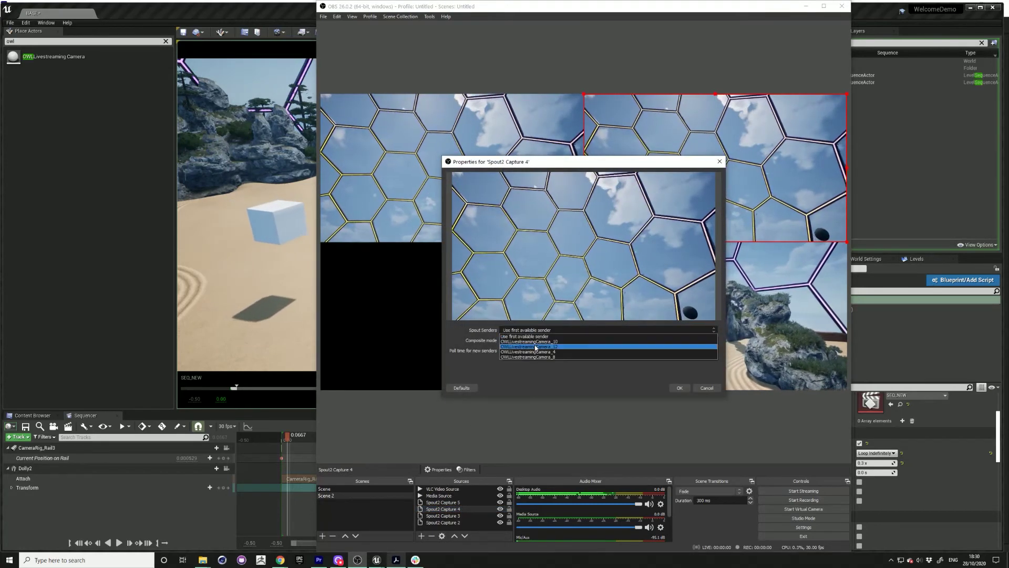
{"action": "left_click", "coordinate": [537, 341]}
{"action": "left_click", "coordinate": [546, 331]}
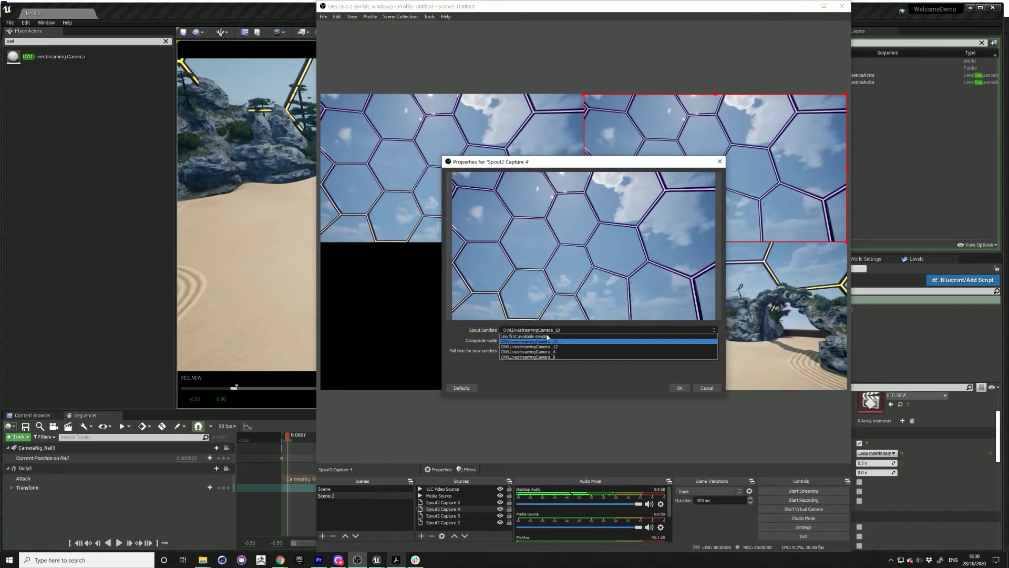
{"action": "left_click", "coordinate": [531, 346]}
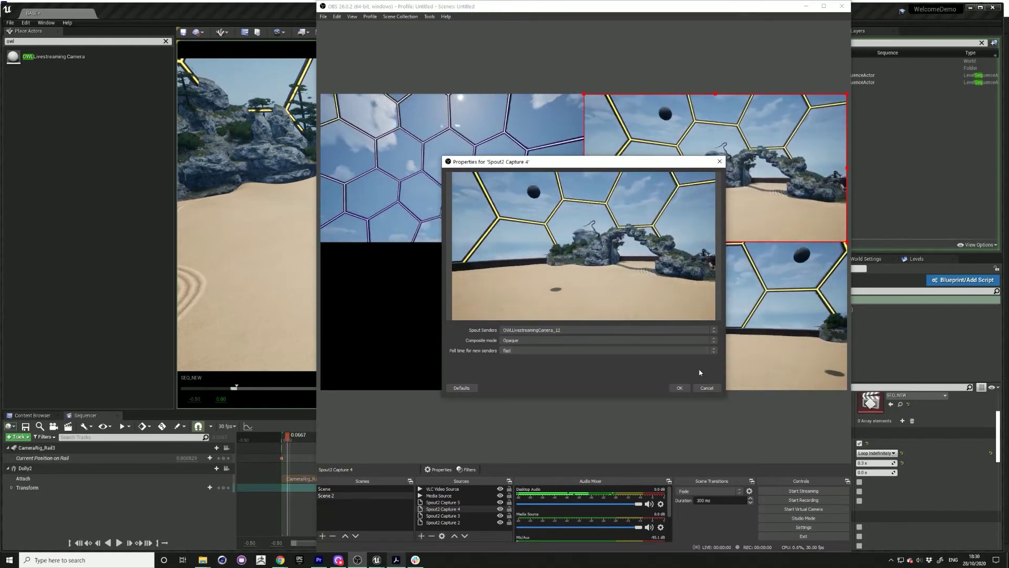
{"action": "left_click", "coordinate": [679, 387]}
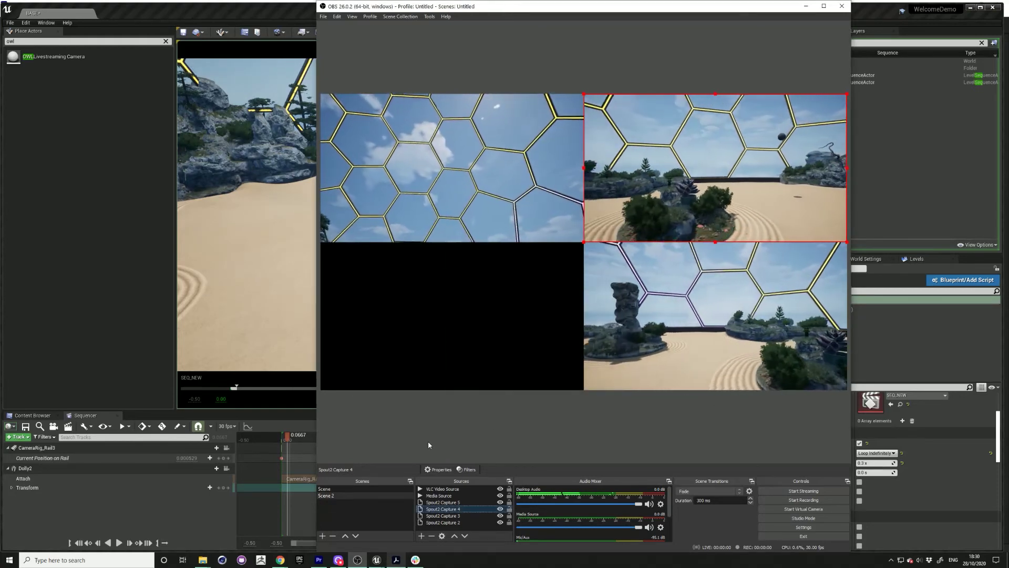
Set Spout2 Capture 3's Spout sender to OWLLivestreamingCamera_4 for the bottom-left quadrant.
{"action": "left_click", "coordinate": [490, 335]}
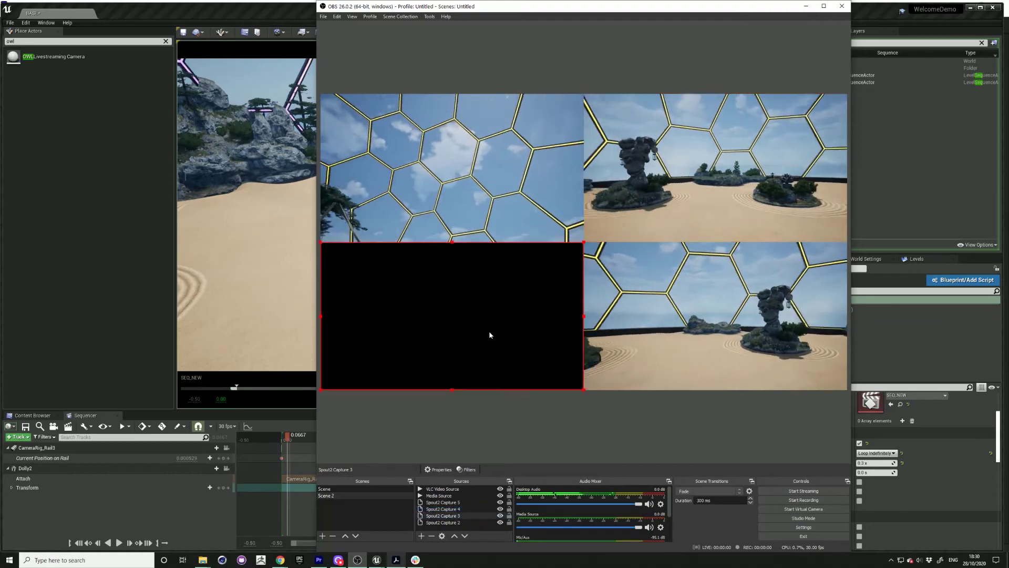
{"action": "double_click", "coordinate": [490, 335]}
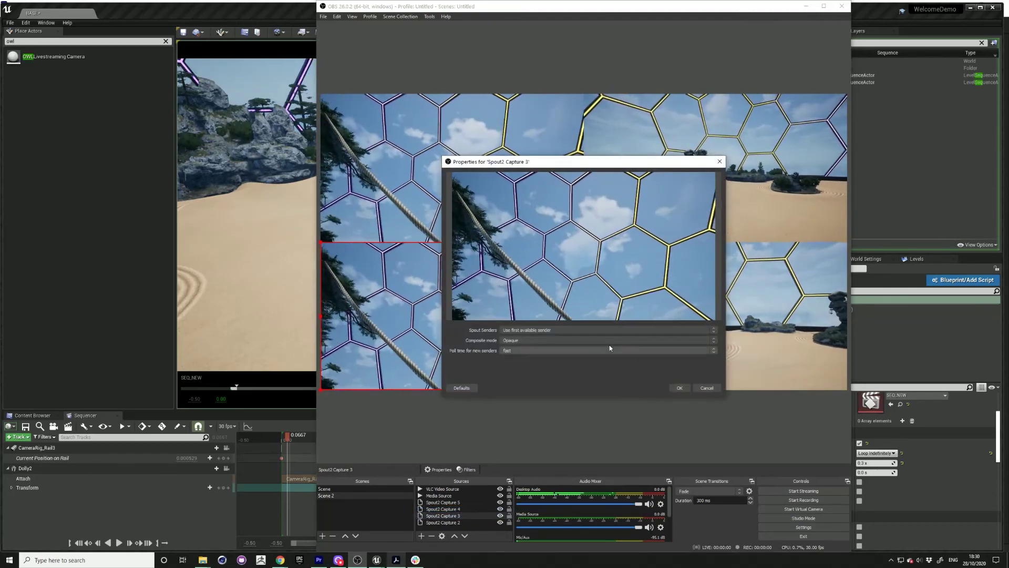
{"action": "left_click", "coordinate": [578, 330]}
{"action": "left_click", "coordinate": [558, 355]}
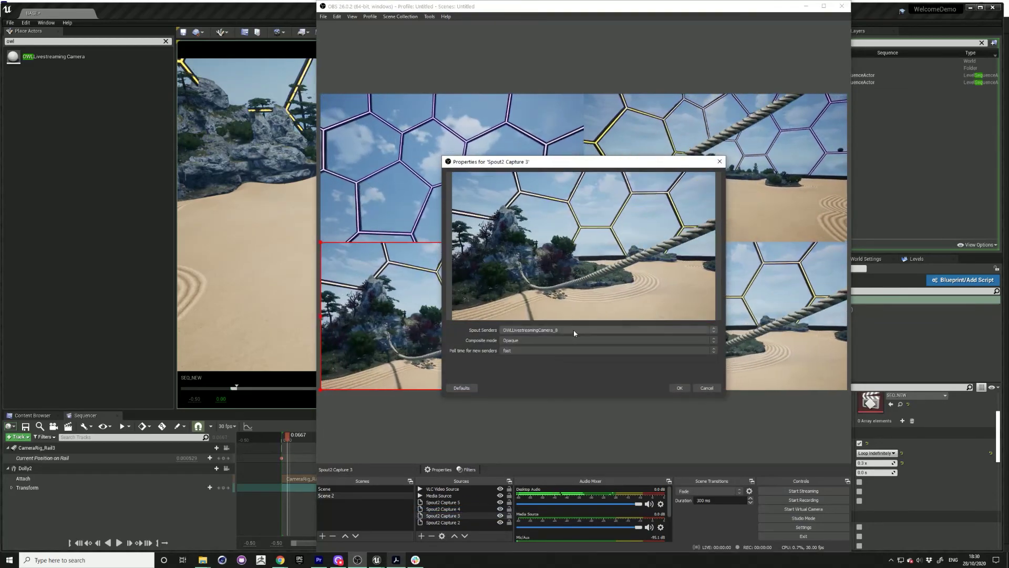
{"action": "left_click_drag", "start_coordinate": [630, 166], "coordinate": [285, 85]}
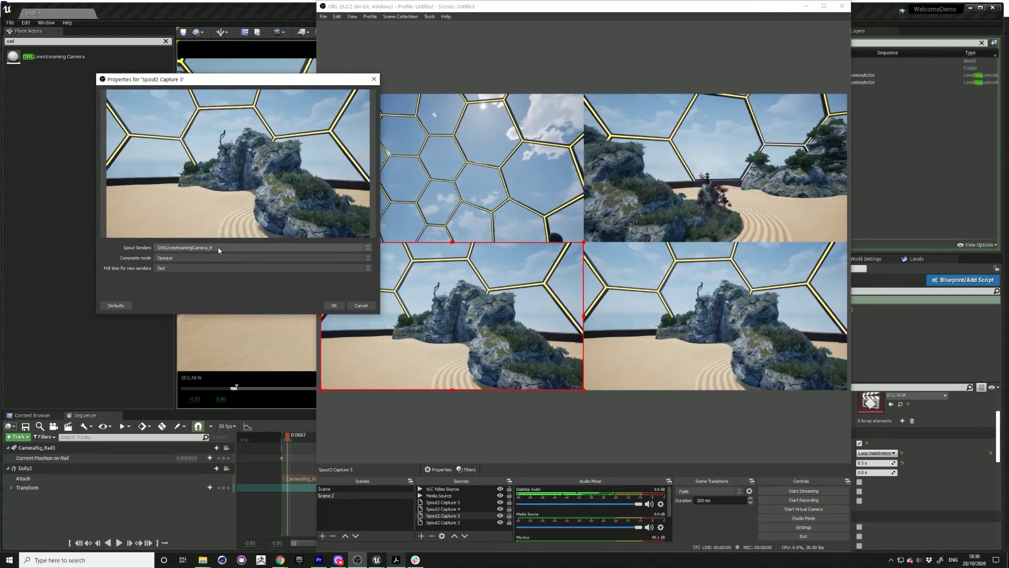
{"action": "left_click", "coordinate": [219, 250]}
{"action": "left_click", "coordinate": [209, 272]}
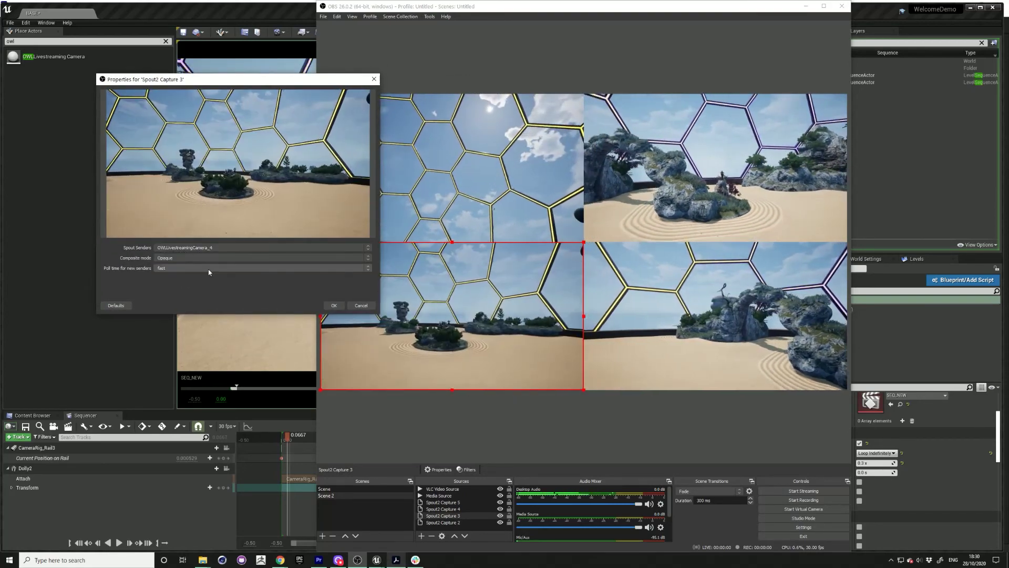
{"action": "left_click", "coordinate": [334, 306]}
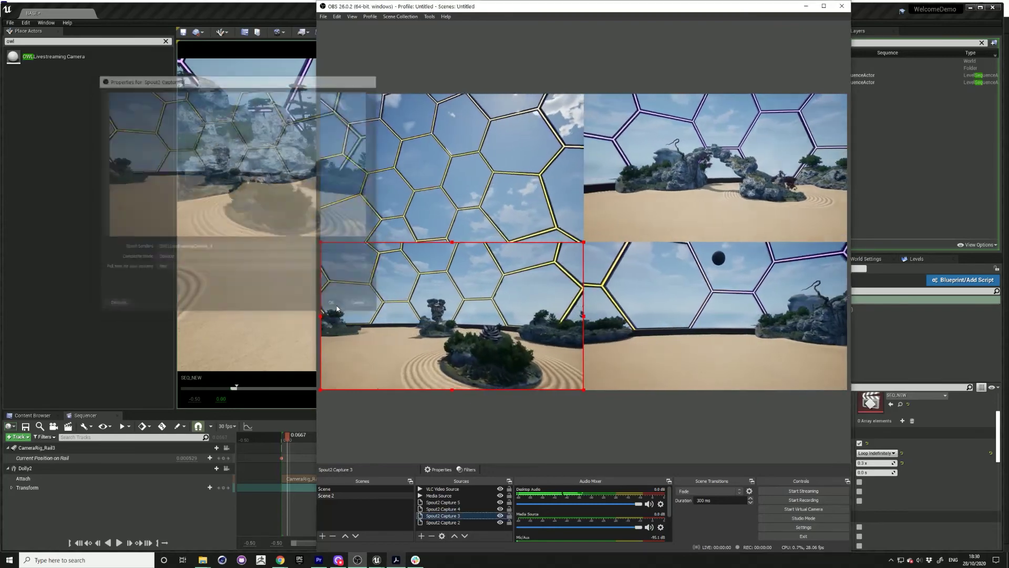
{"action": "left_click", "coordinate": [696, 408]}
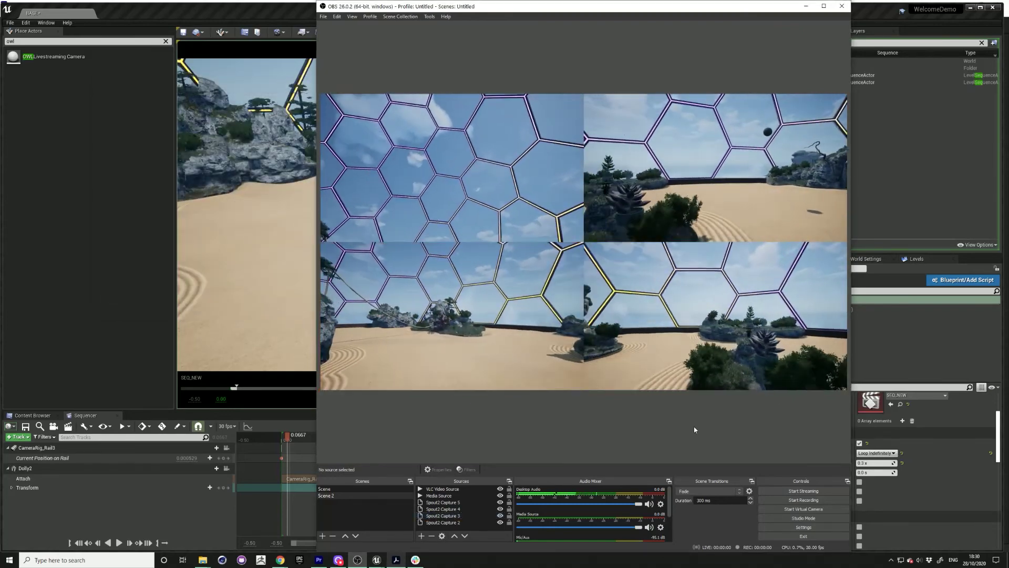